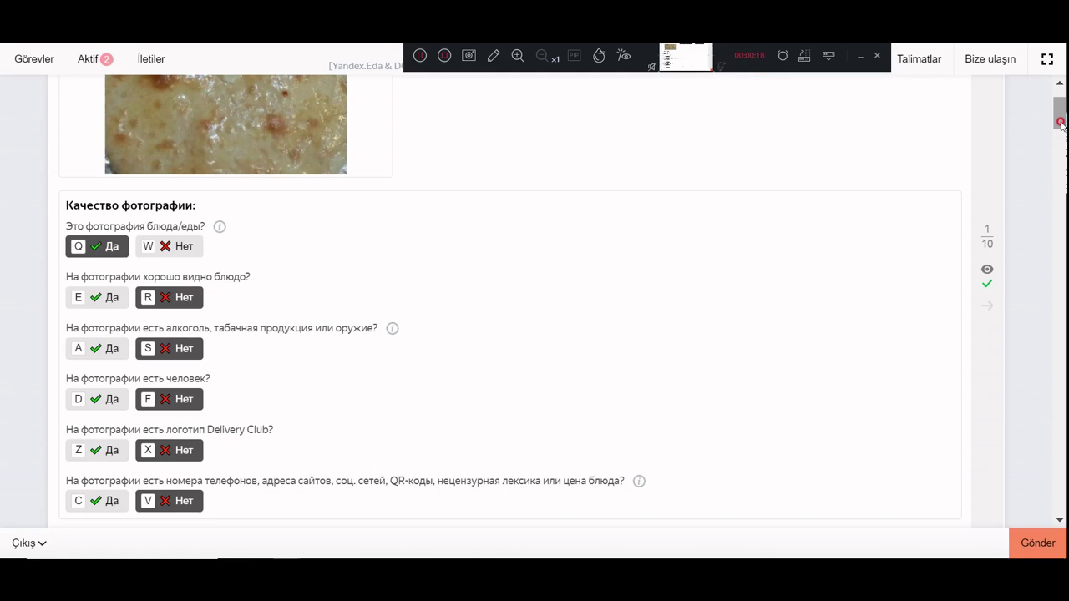
Review the photo quality answers for food photos 1 to 5 against each picture.
left_click_drag(1061, 125, 1062, 126)
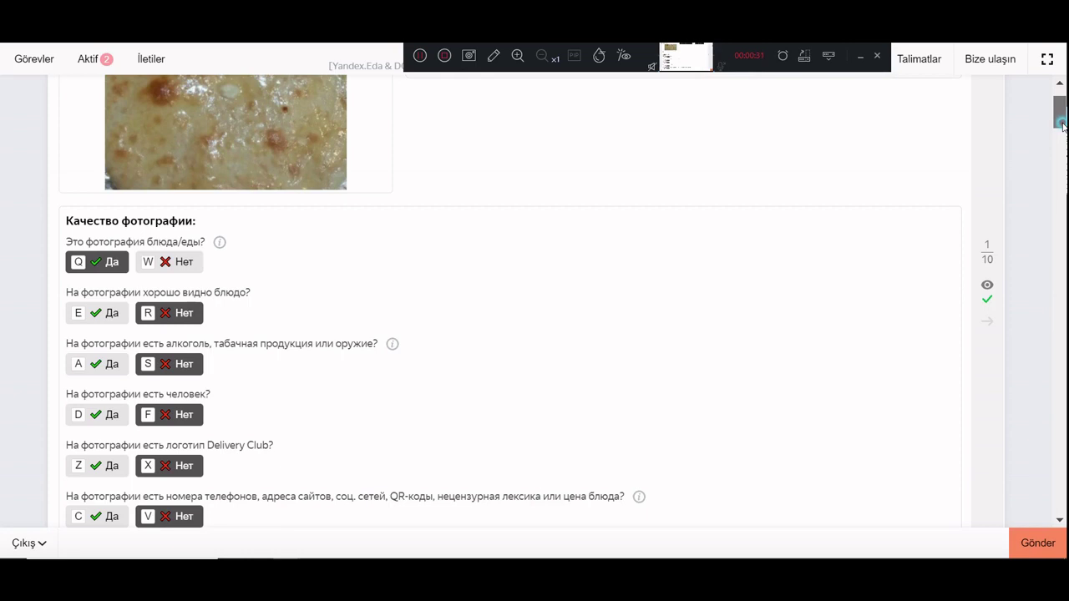
left_click_drag(1061, 124, 1061, 167)
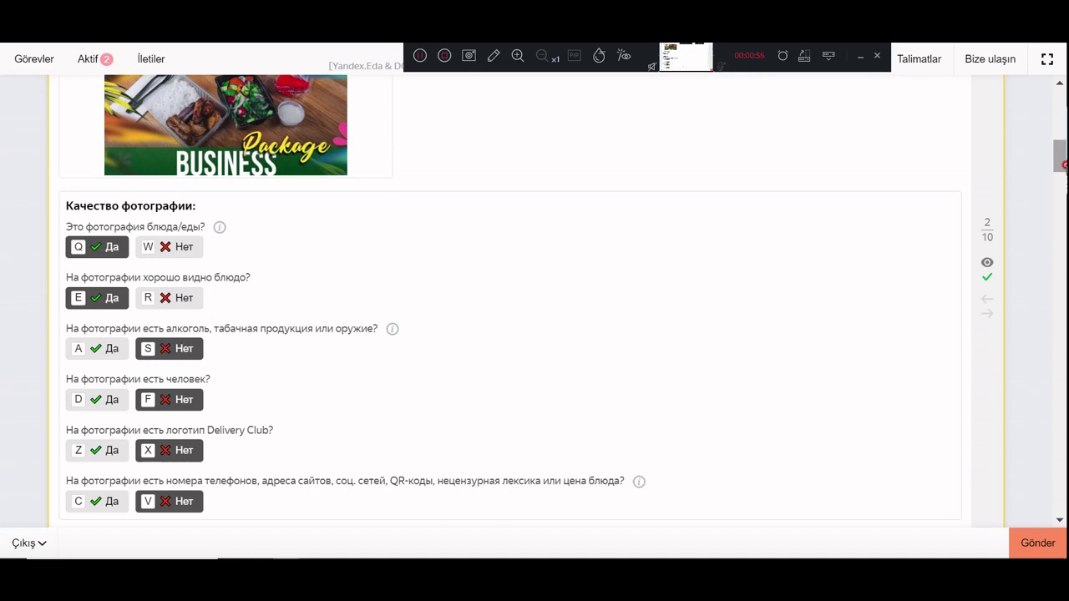
scroll(1062, 155, "up", 2)
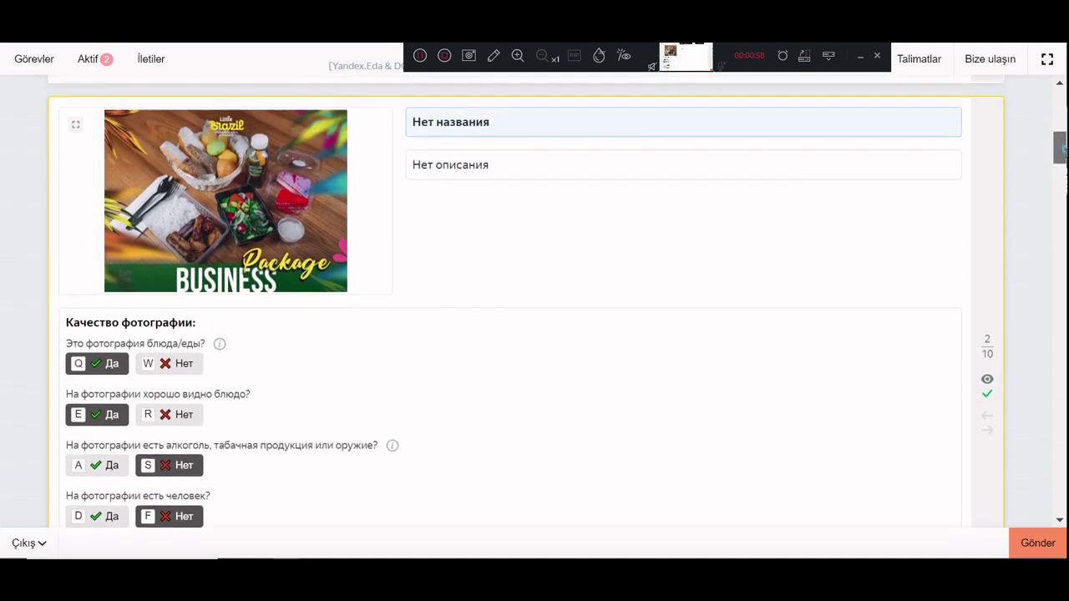
left_click_drag(1062, 148, 1062, 198)
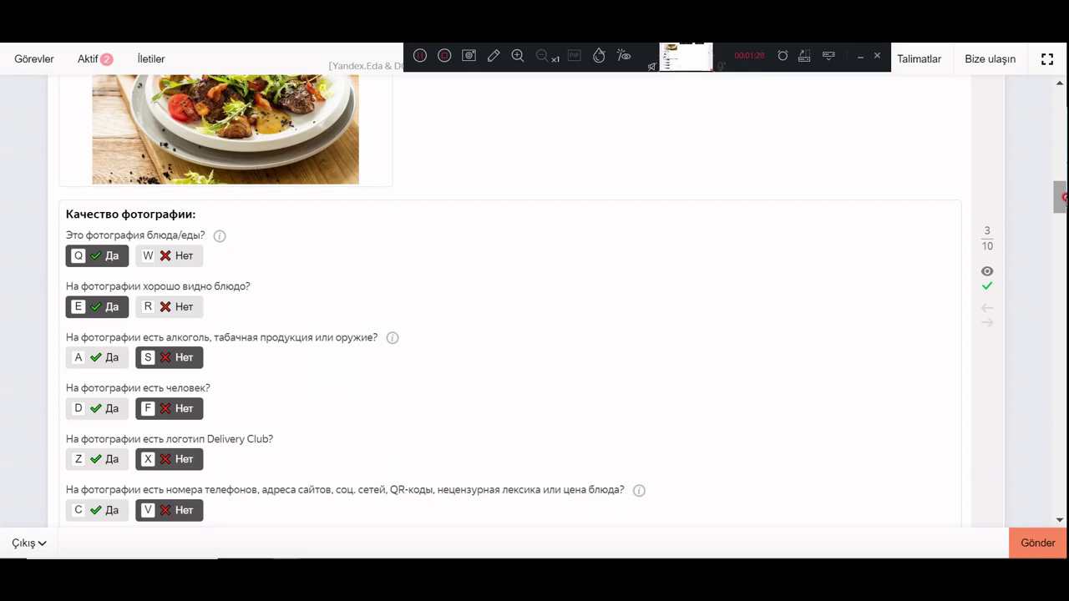
left_click_drag(1063, 200, 1063, 203)
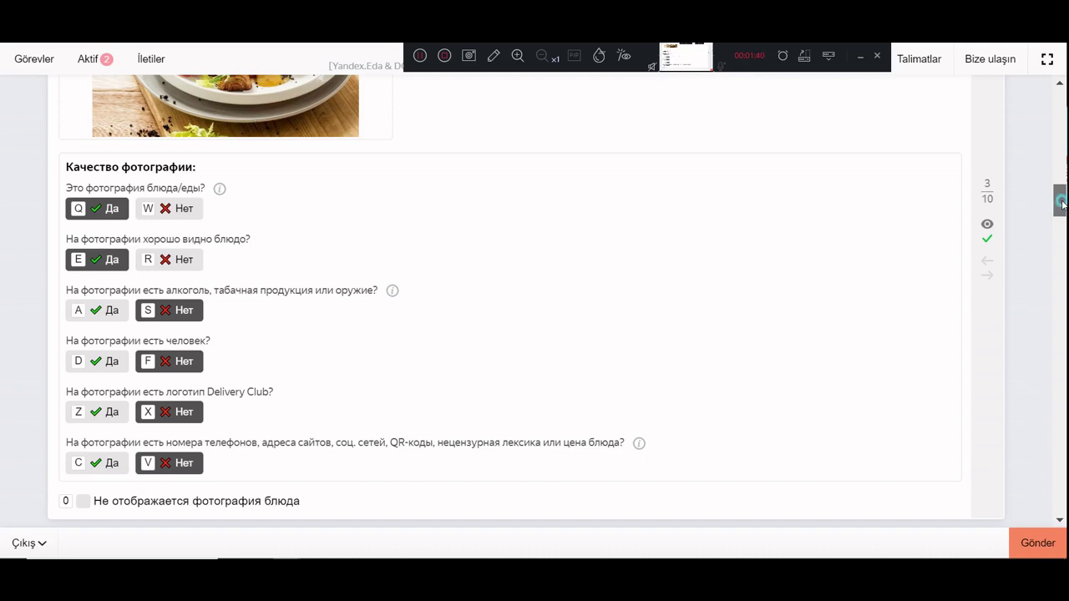
left_click_drag(1062, 204, 1063, 240)
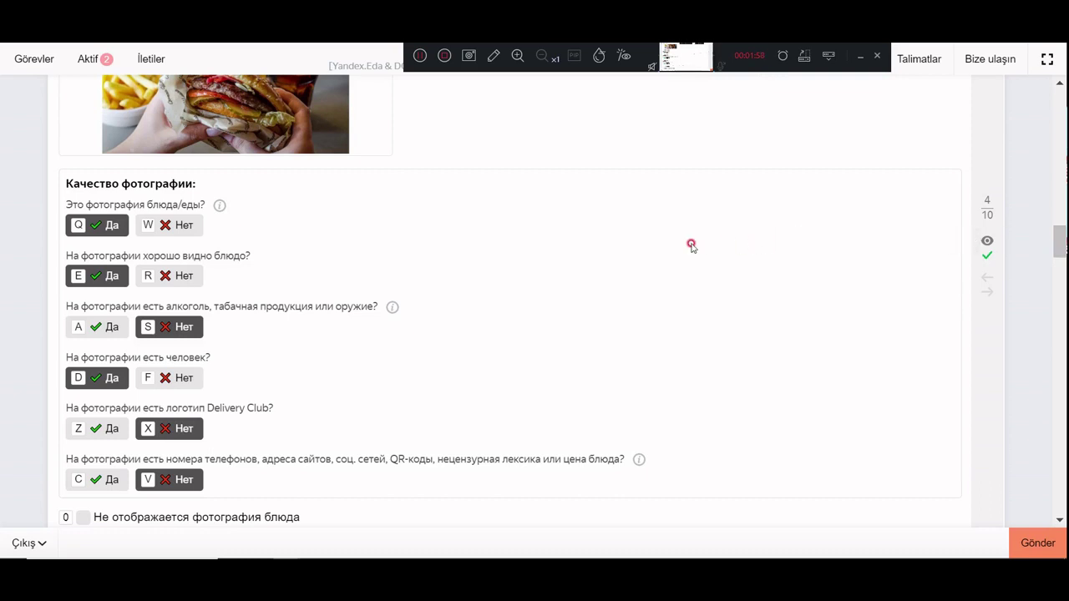
scroll(692, 245, "up", 2)
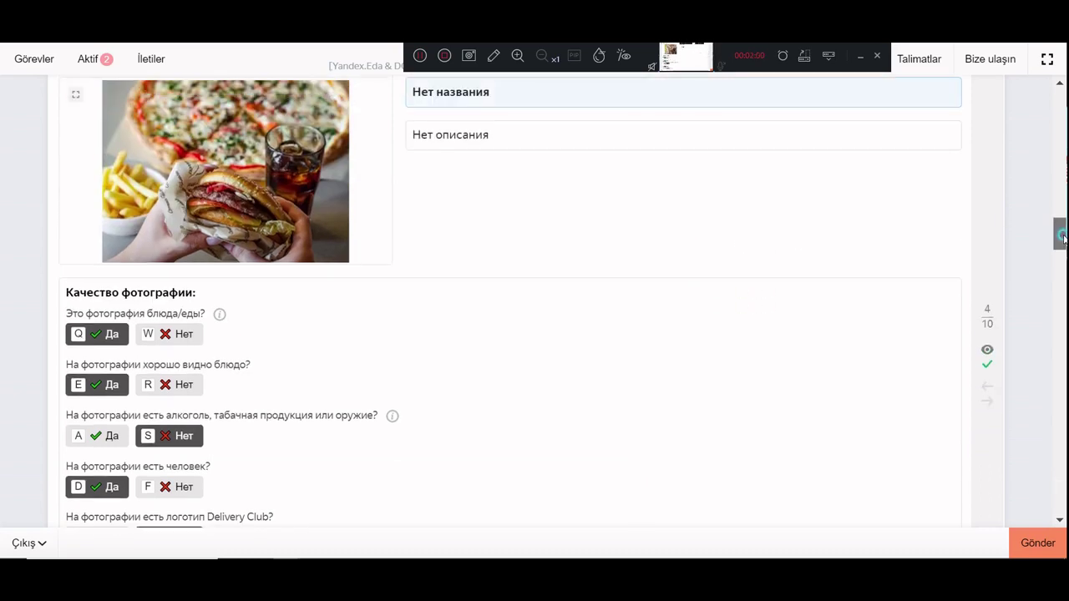
left_click_drag(1060, 238, 1061, 242)
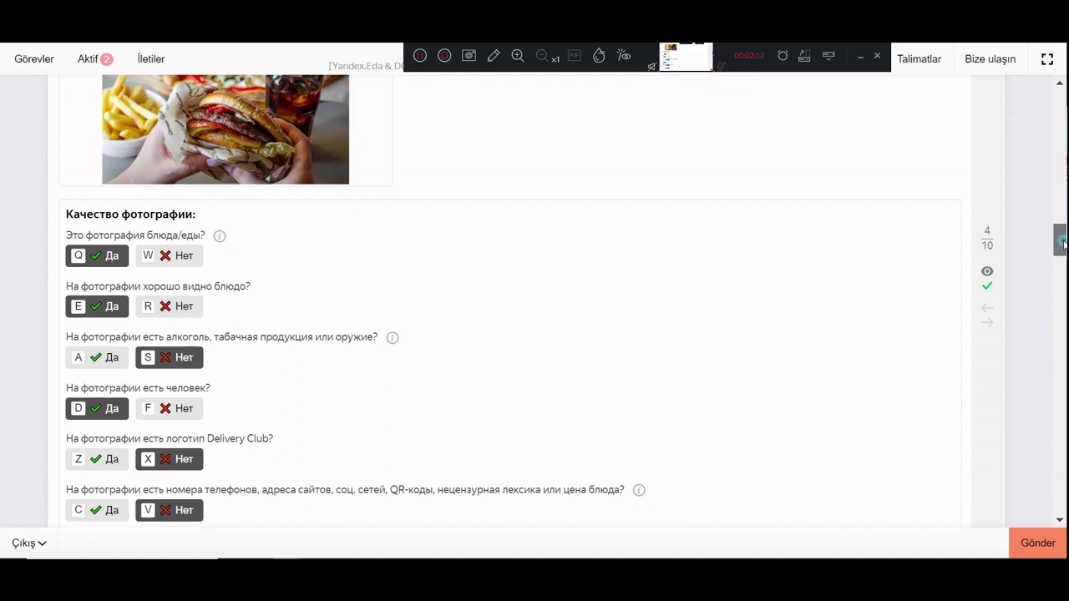
left_click_drag(1062, 243, 1062, 280)
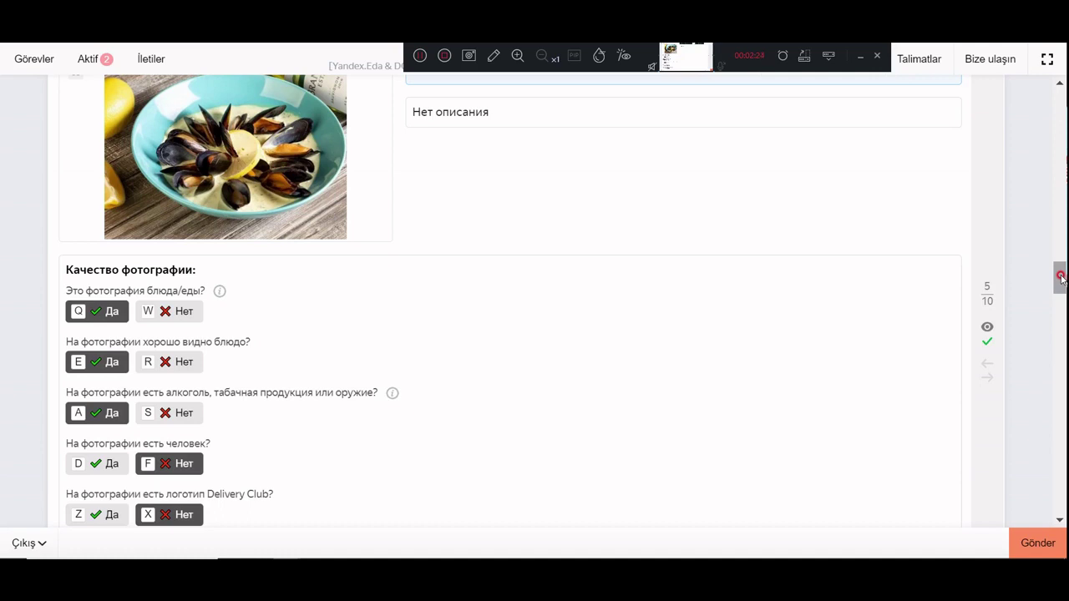
left_click_drag(1061, 276, 1061, 284)
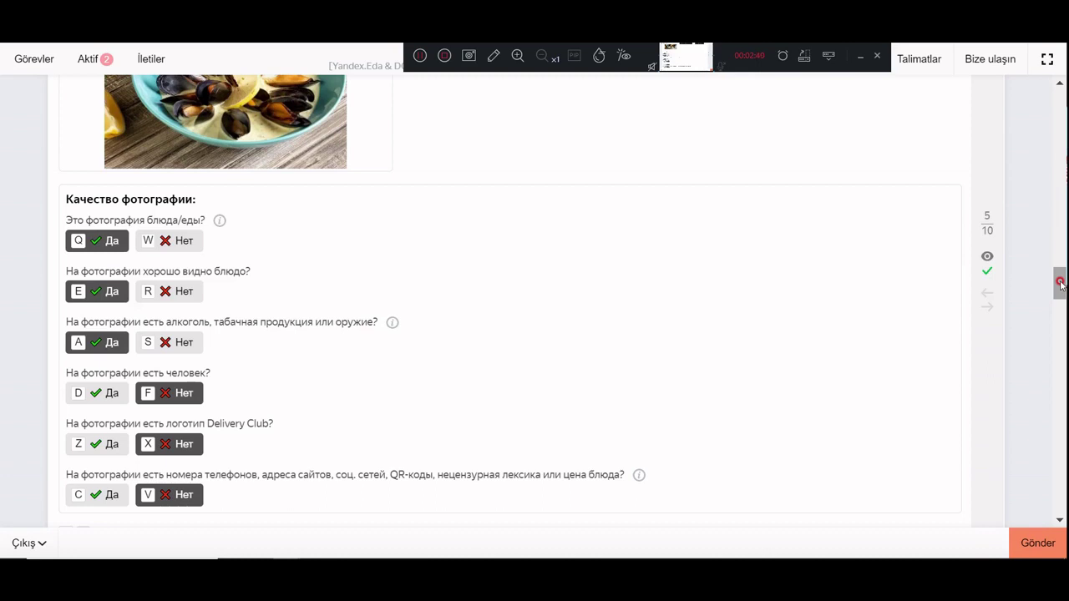
scroll(1061, 282, "up", 1)
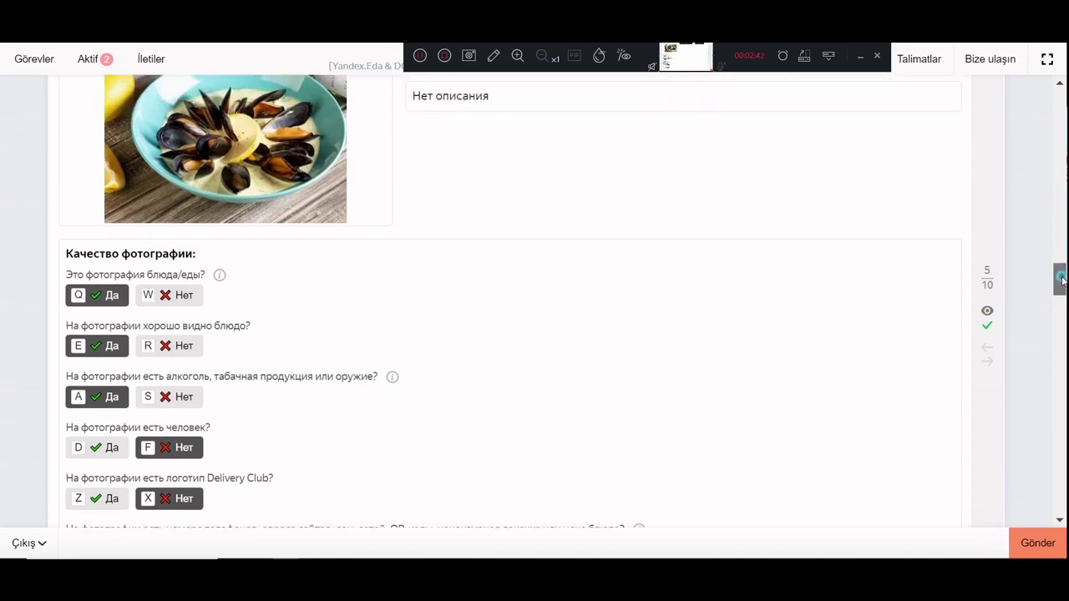
Review the photo quality answers for food photos 6 to 10, including alcohol, Delivery Club logo and profanity questions.
left_click_drag(1060, 282, 1061, 319)
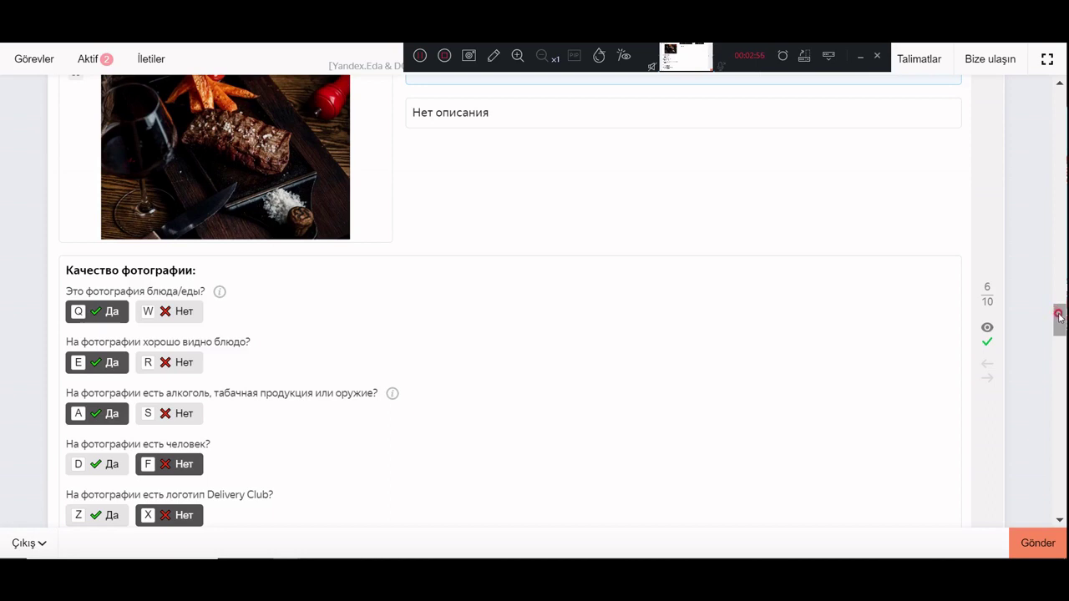
left_click_drag(1059, 316, 1060, 324)
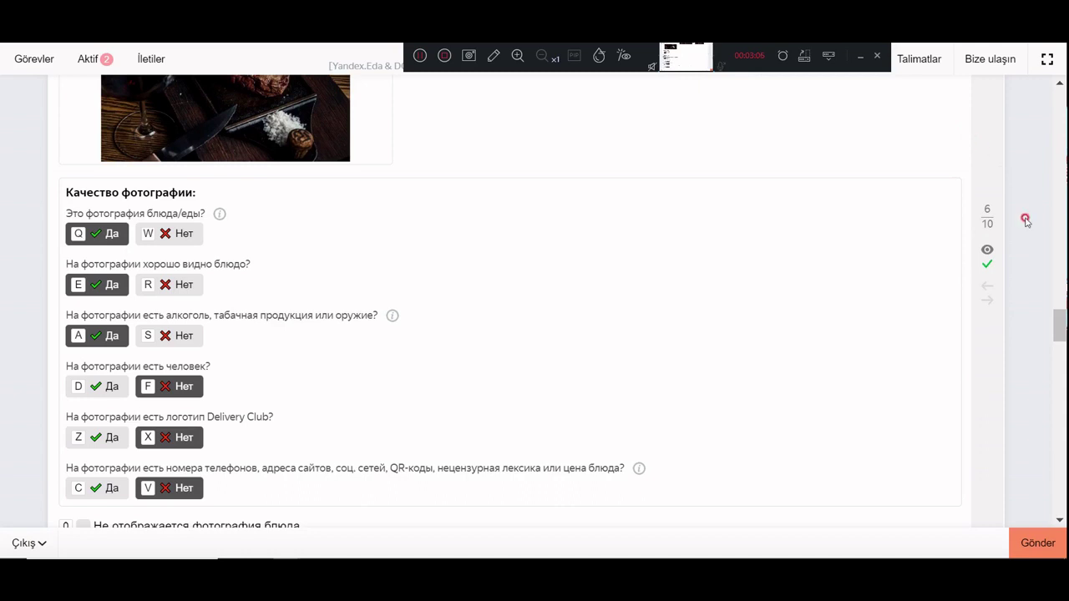
left_click(1057, 322)
left_click_drag(1057, 322, 1062, 358)
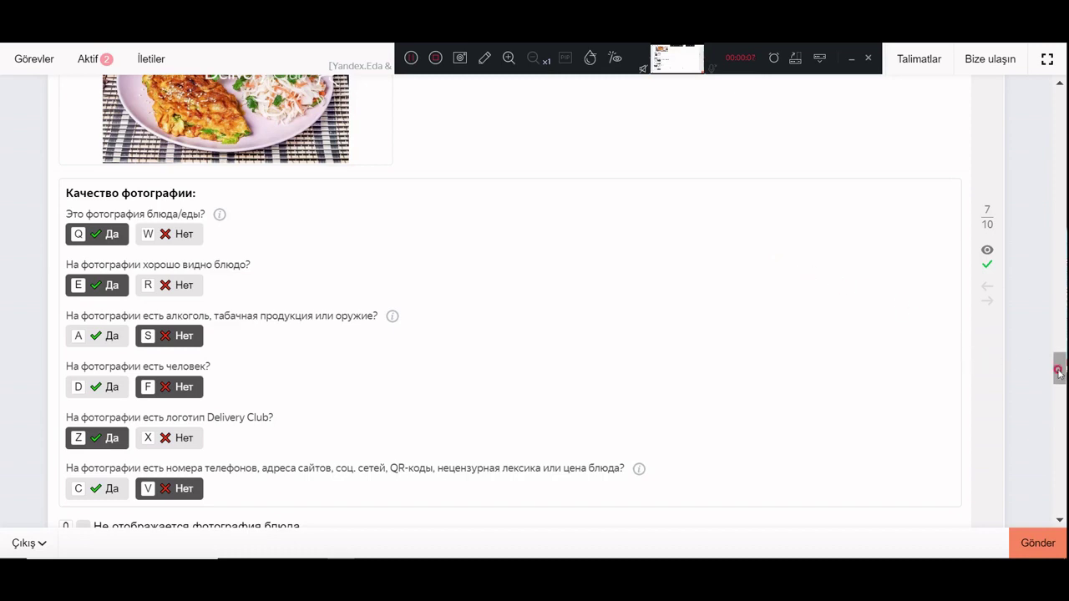
scroll(1061, 372, "up", 1)
scroll(1061, 369, "down", 1)
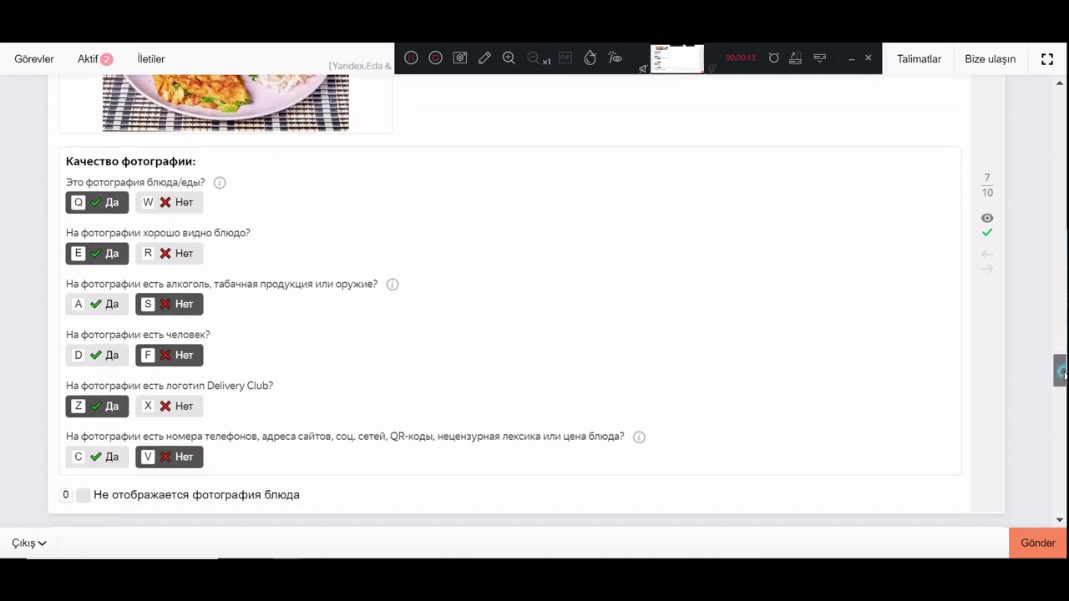
scroll(1061, 372, "up", 1)
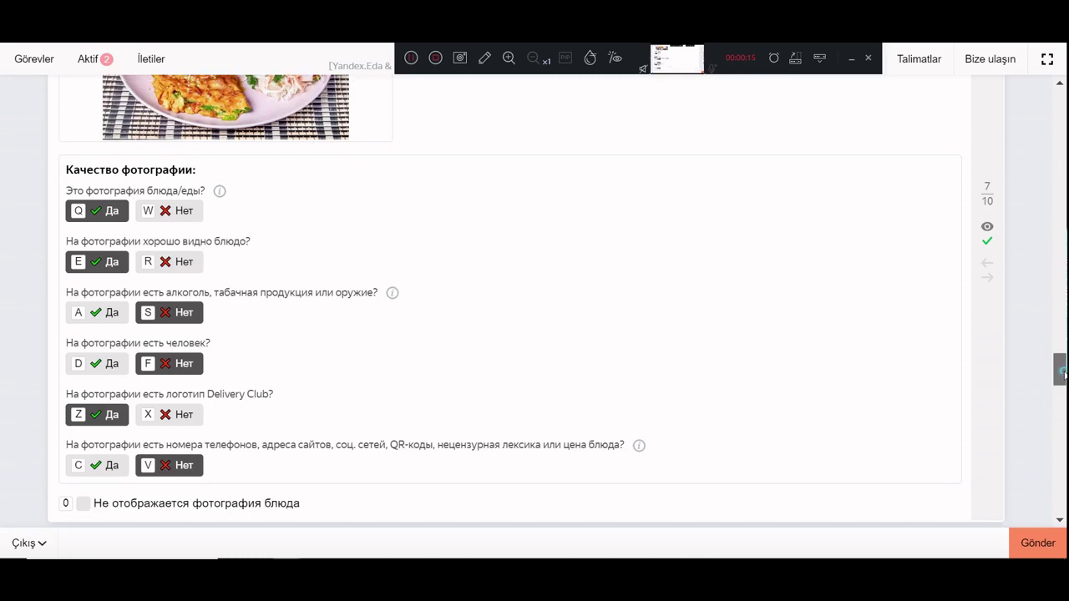
left_click_drag(1062, 383, 1062, 409)
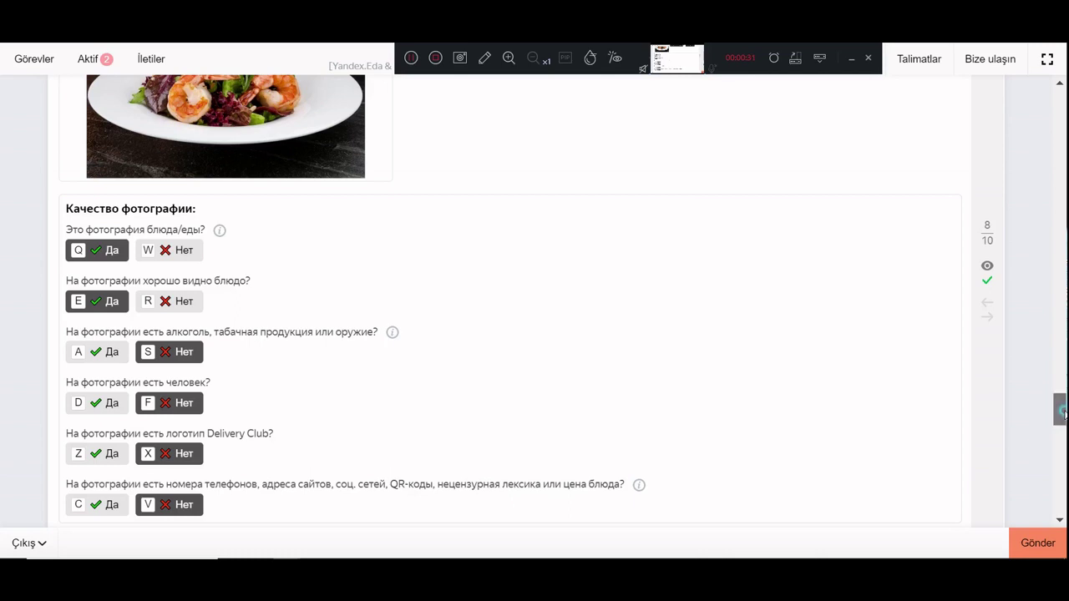
scroll(1062, 410, "up", 1)
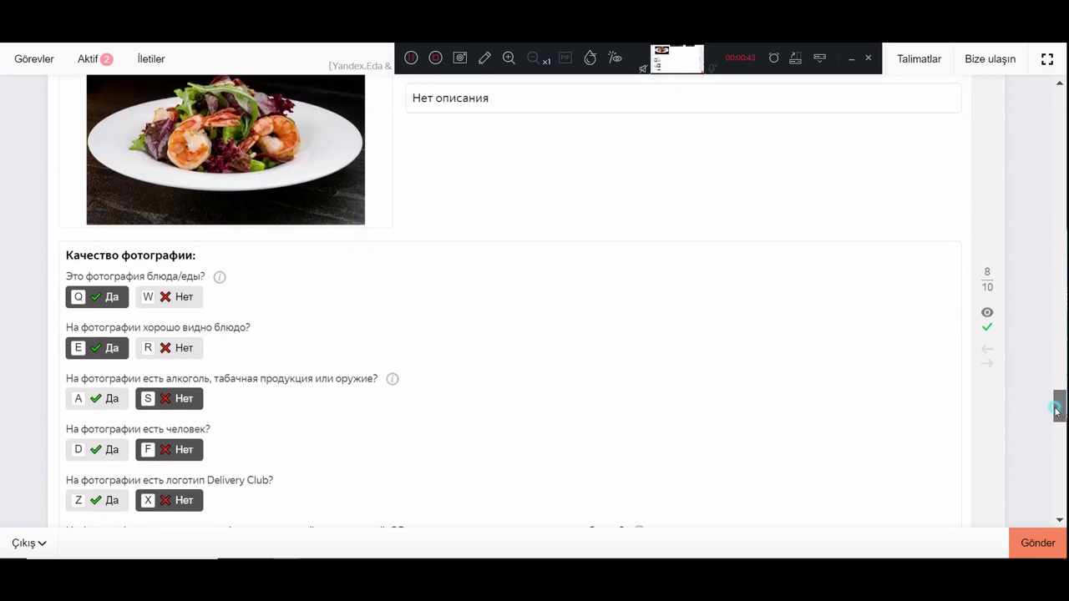
left_click_drag(1056, 410, 1062, 439)
scroll(1062, 438, "down", 2)
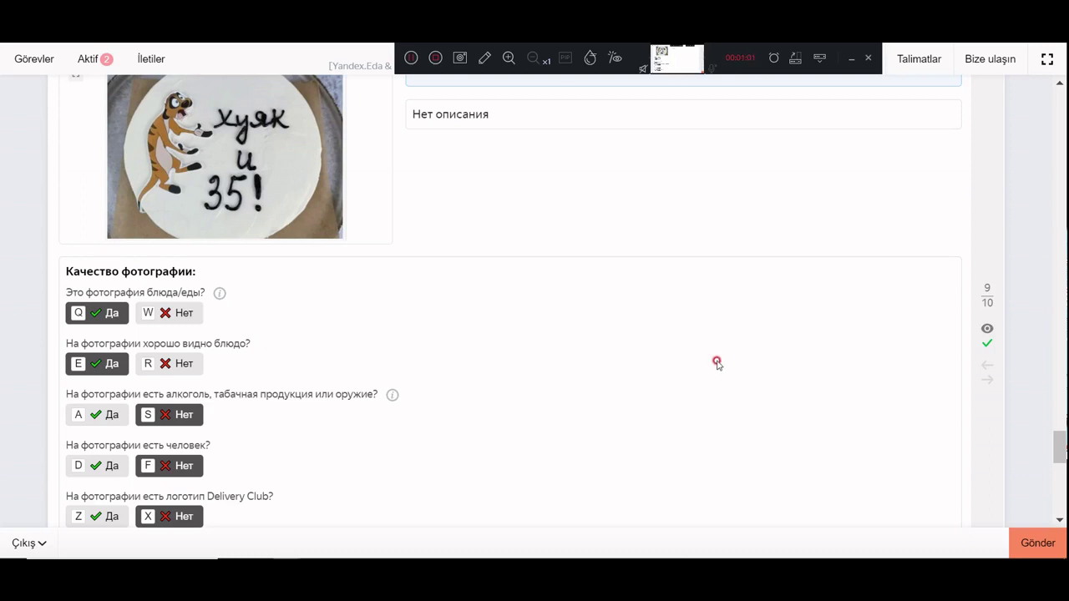
scroll(716, 362, "down", 2)
scroll(717, 361, "up", 1)
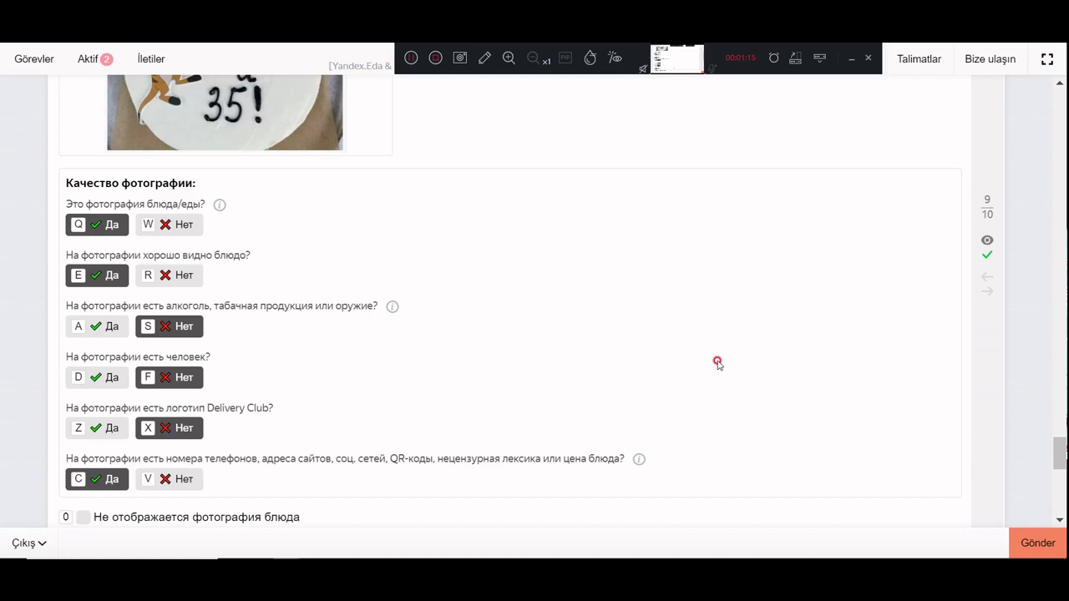
scroll(717, 363, "down", 4)
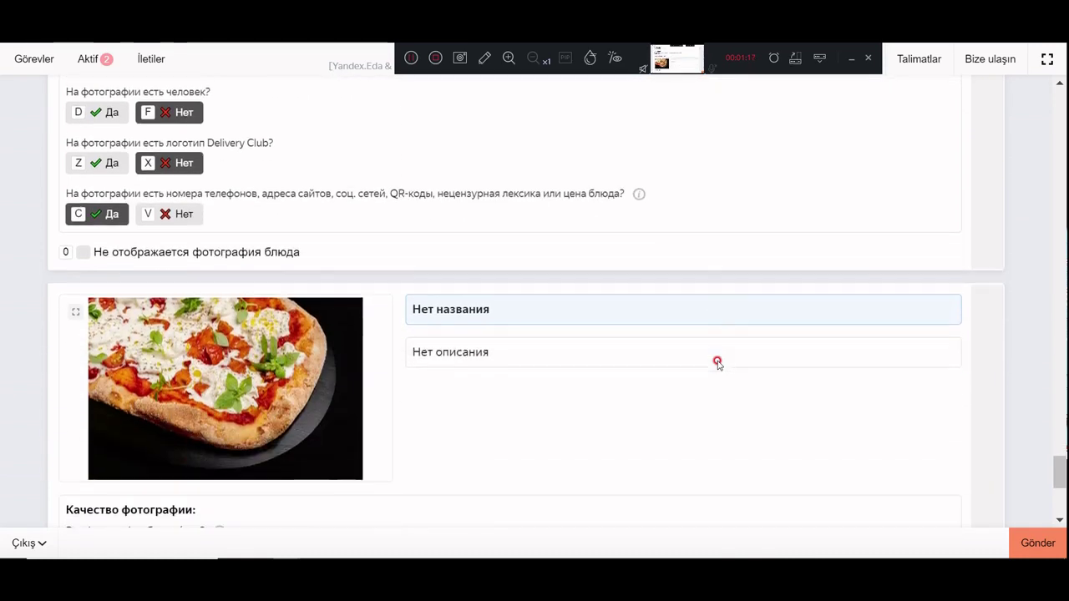
scroll(718, 362, "down", 1)
scroll(718, 363, "down", 1)
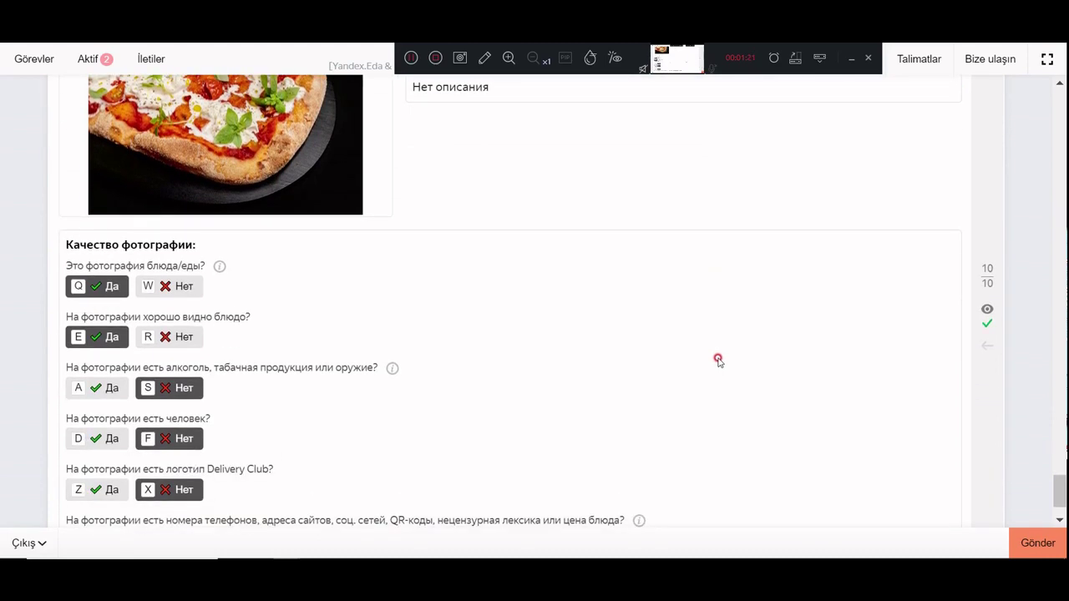
scroll(714, 339, "up", 1)
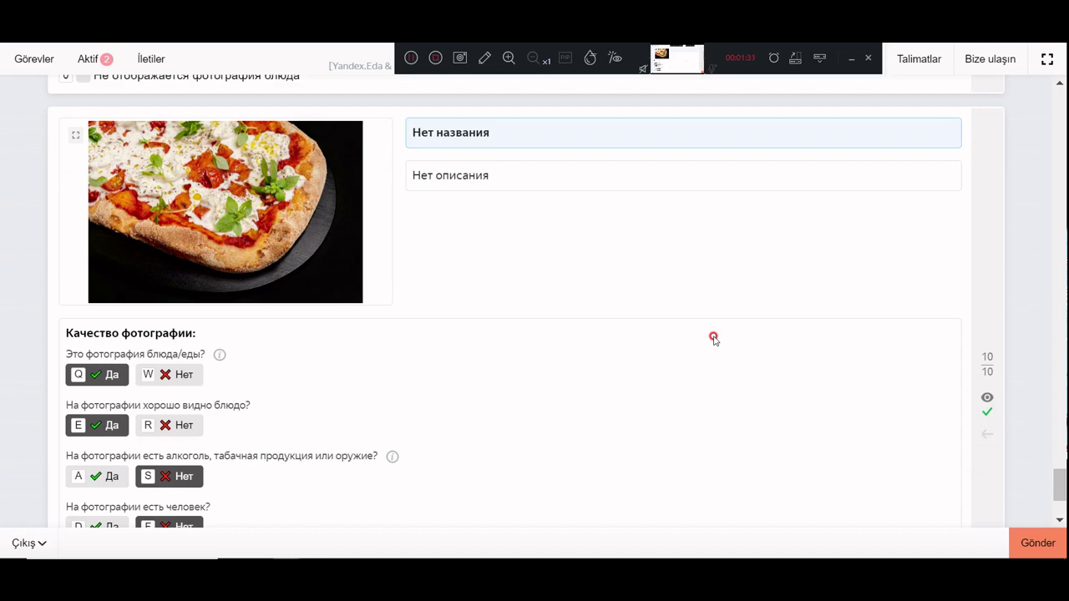
Submit the completed page of ten food photo assessments.
scroll(713, 338, "down", 2)
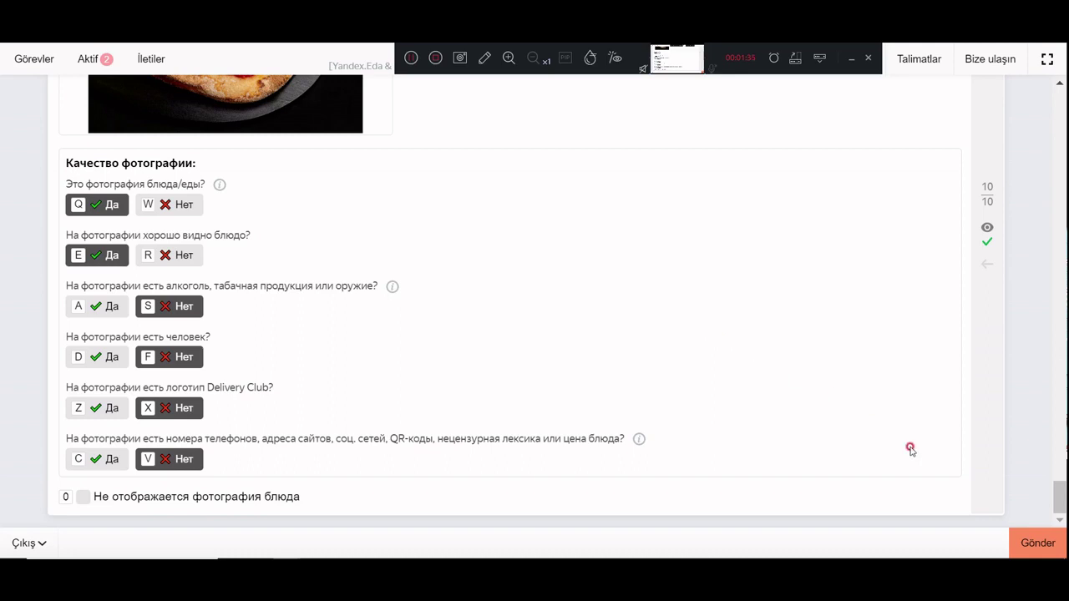
left_click(1041, 550)
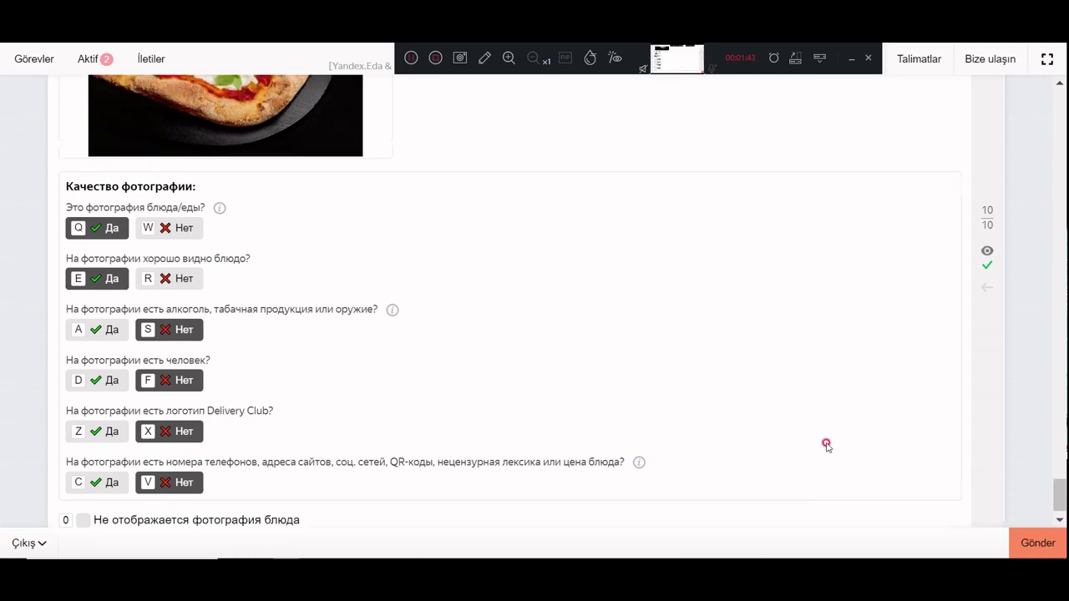
scroll(827, 446, "down", 2)
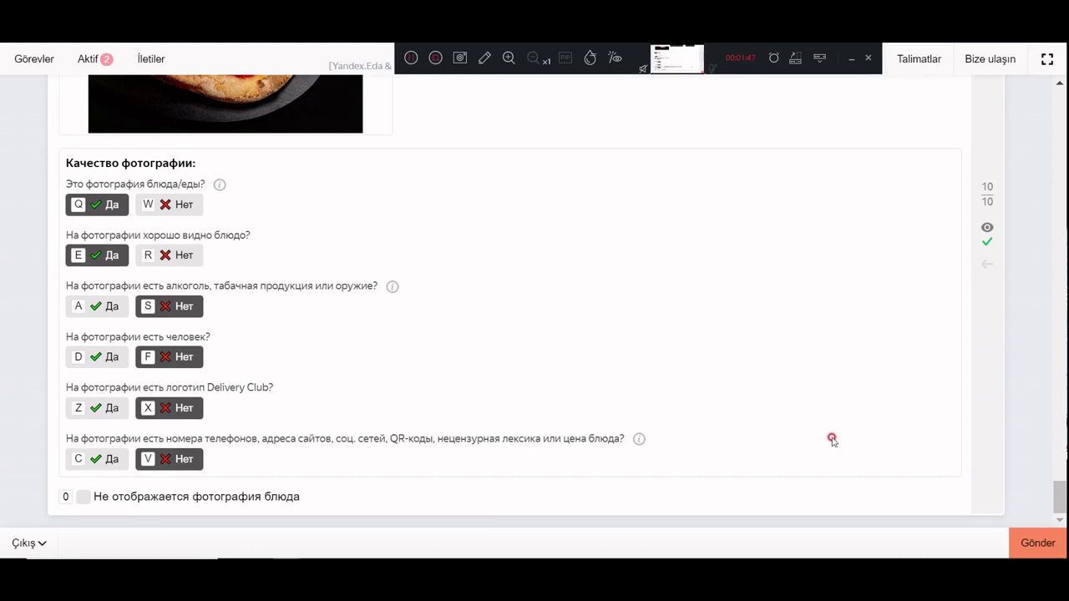
left_click(1033, 544)
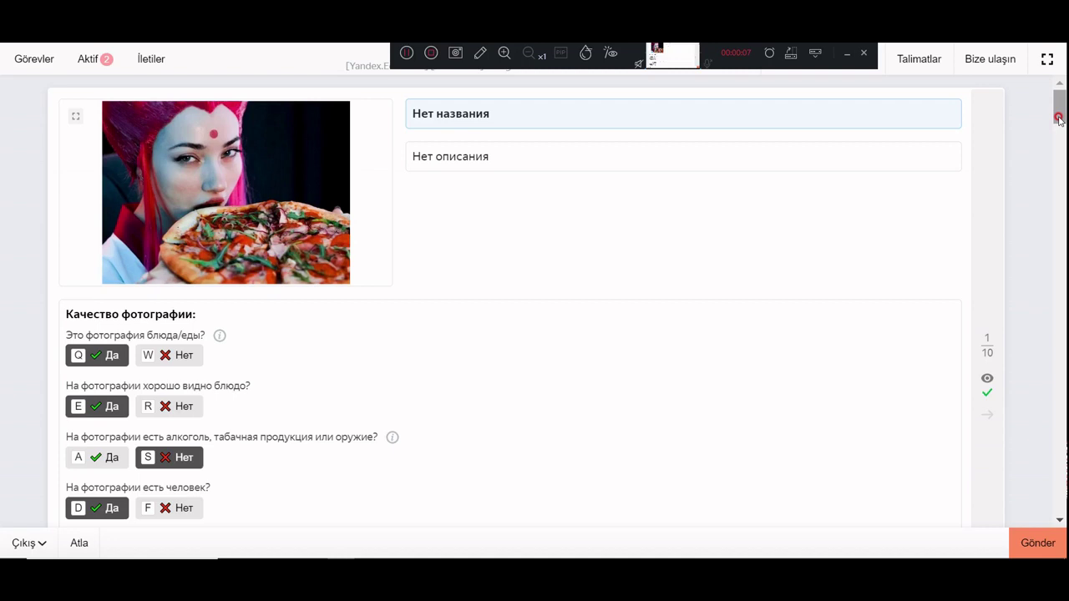
Examine the first three food photos on the new task page and the answers selected for each.
scroll(1059, 120, "down", 1)
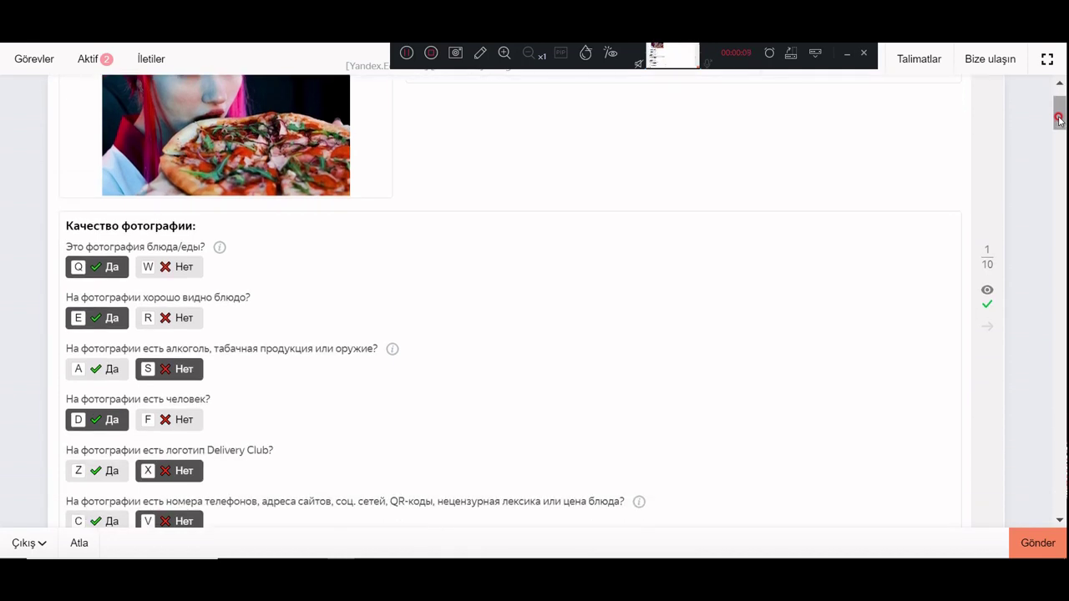
scroll(1059, 120, "down", 1)
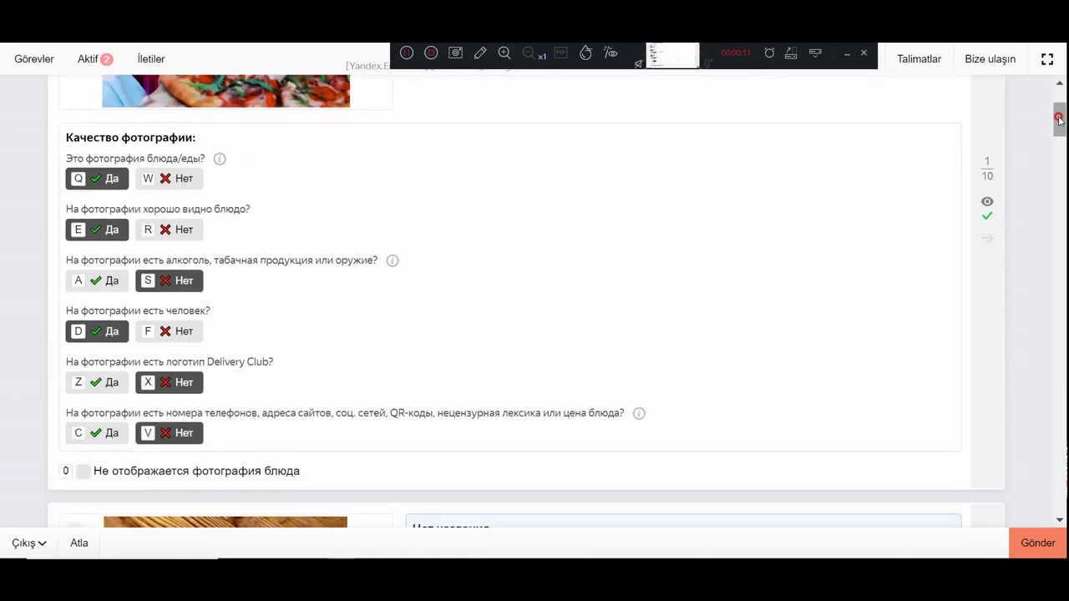
scroll(1059, 119, "up", 1)
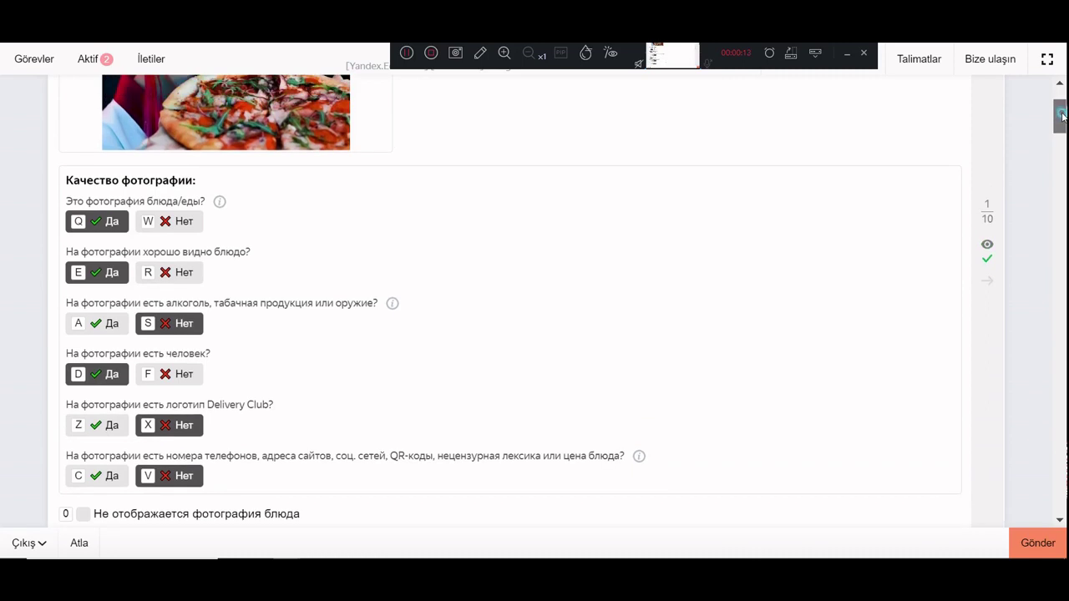
scroll(1062, 116, "up", 1)
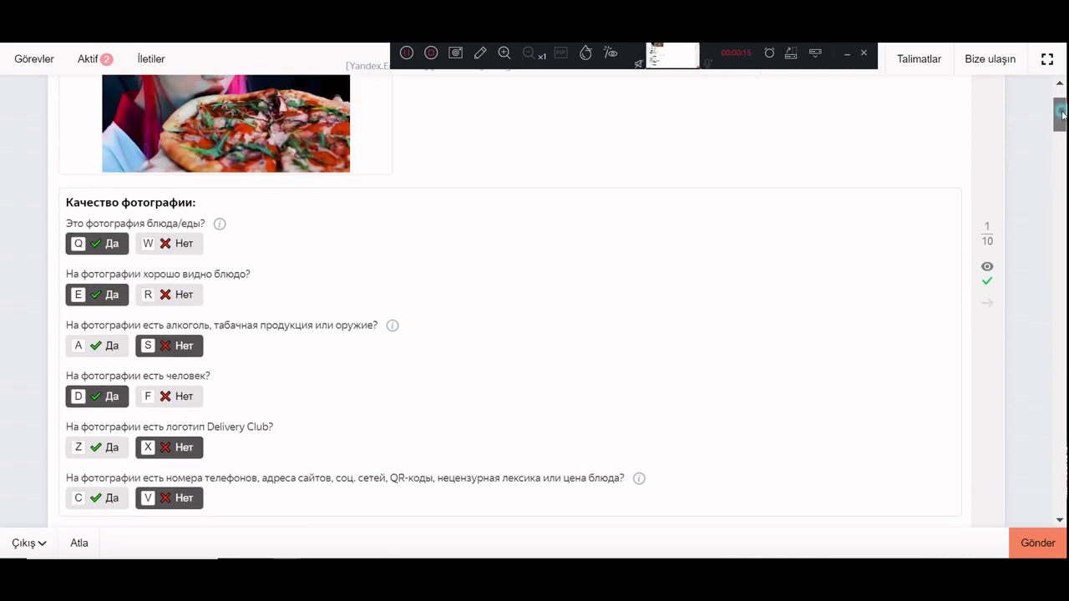
left_click_drag(1062, 114, 1063, 156)
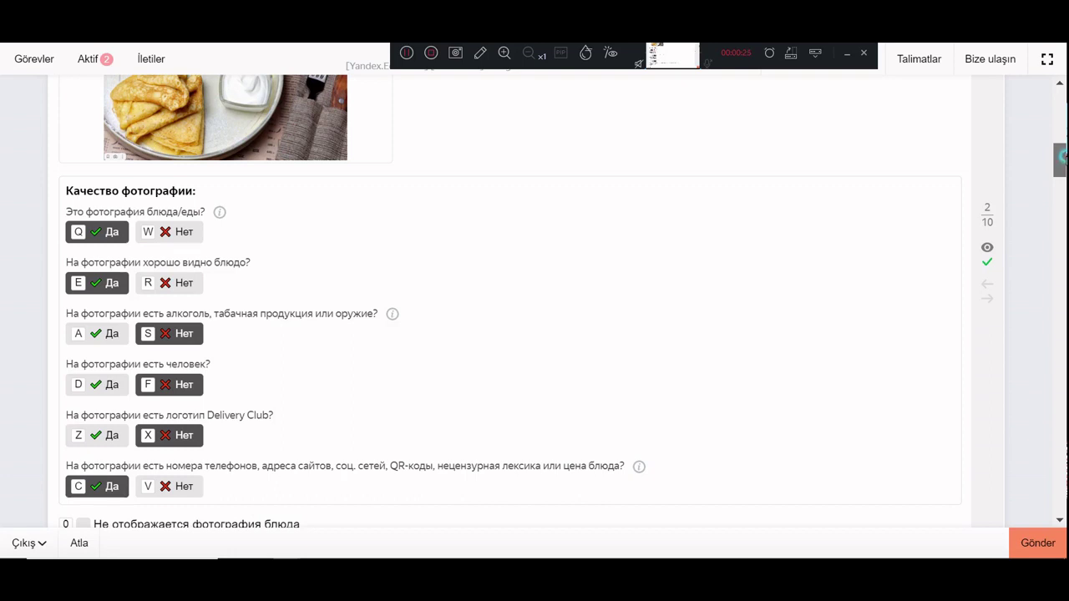
left_click_drag(1063, 156, 1062, 150)
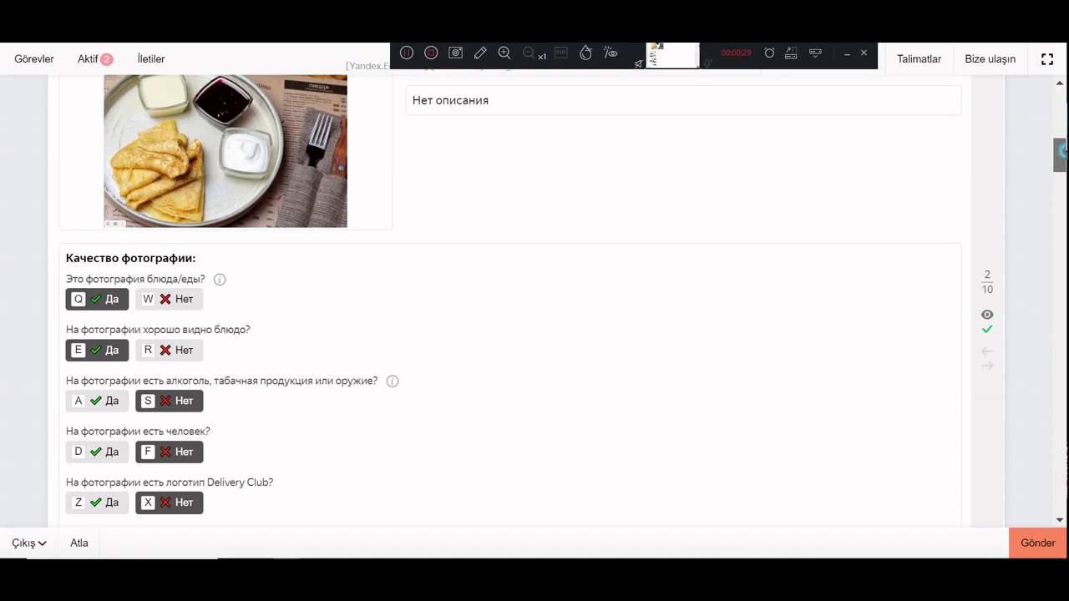
left_click_drag(1063, 150, 1062, 157)
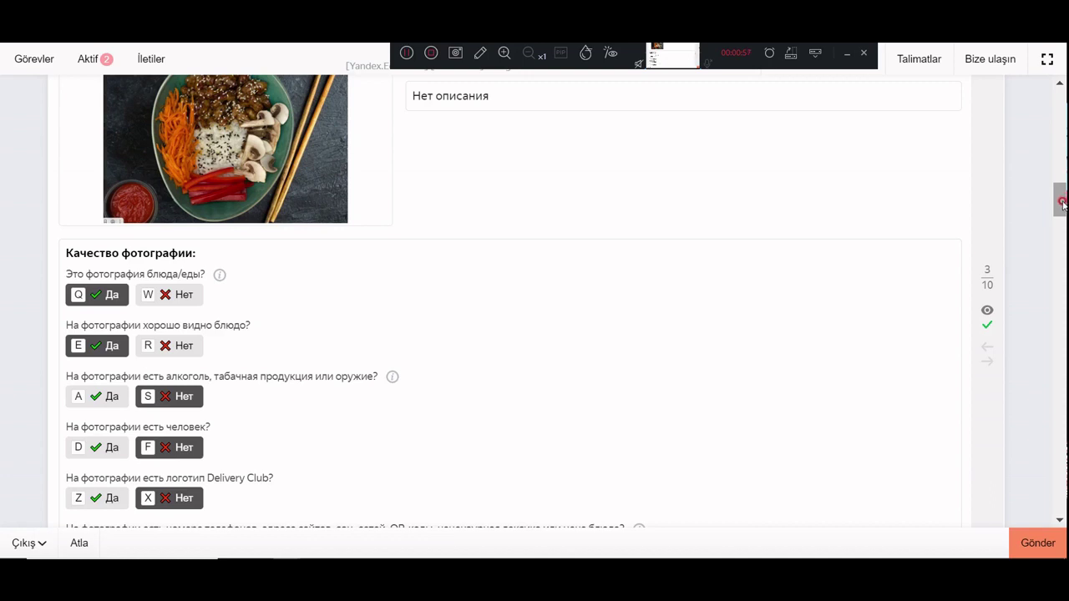
scroll(1062, 202, "up", 1)
scroll(1063, 203, "down", 1)
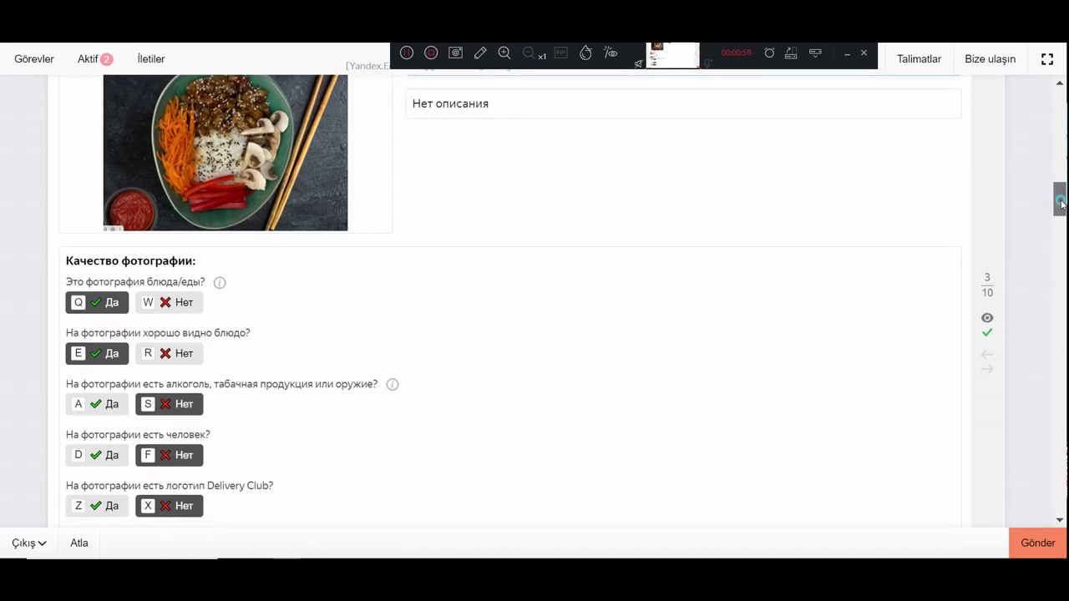
Review the photo quality answers for food photos 3 and 4, including the Delivery Club logo question.
left_click(1062, 202)
left_click_drag(1060, 202, 1059, 206)
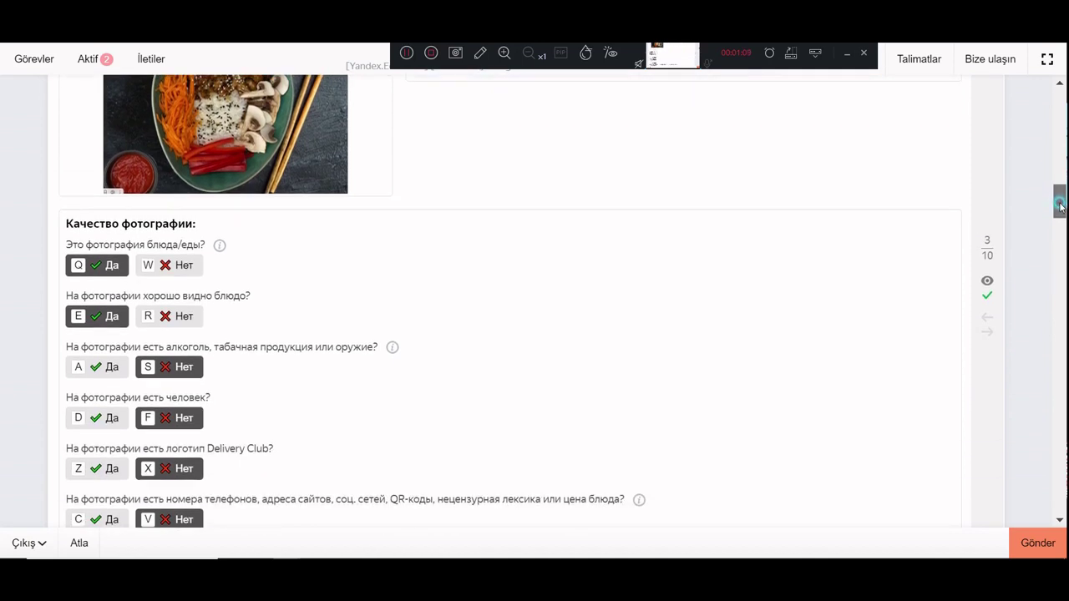
scroll(1060, 205, "down", 2)
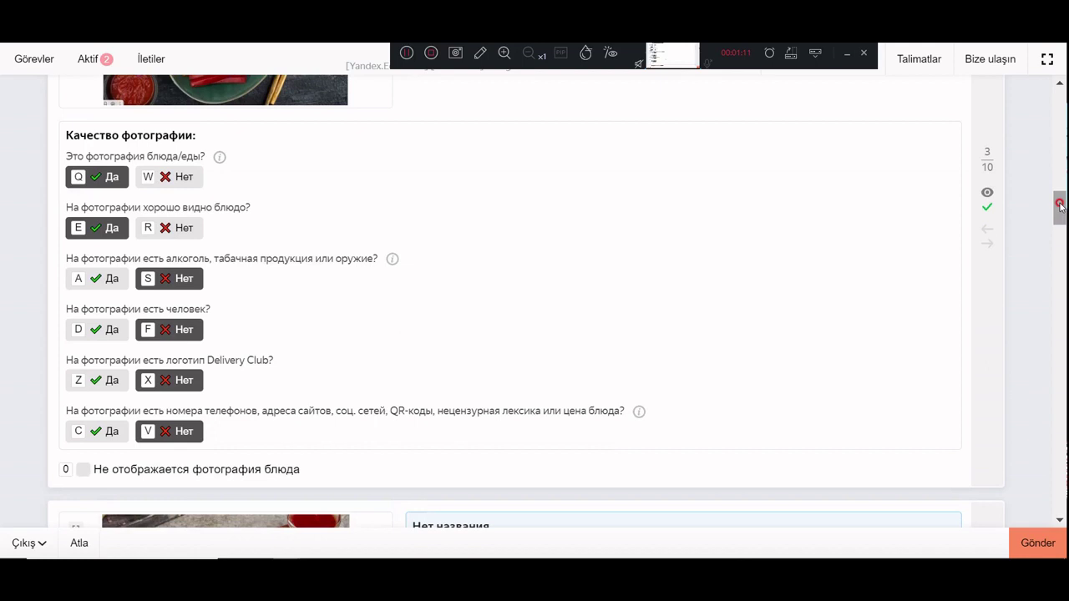
scroll(1060, 205, "down", 4)
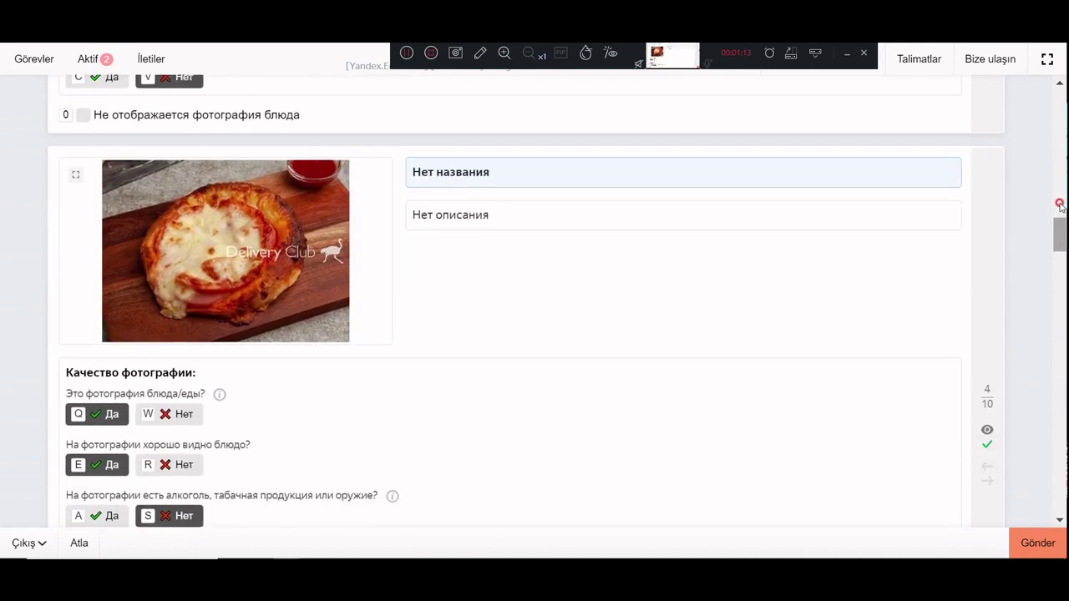
scroll(1059, 205, "down", 1)
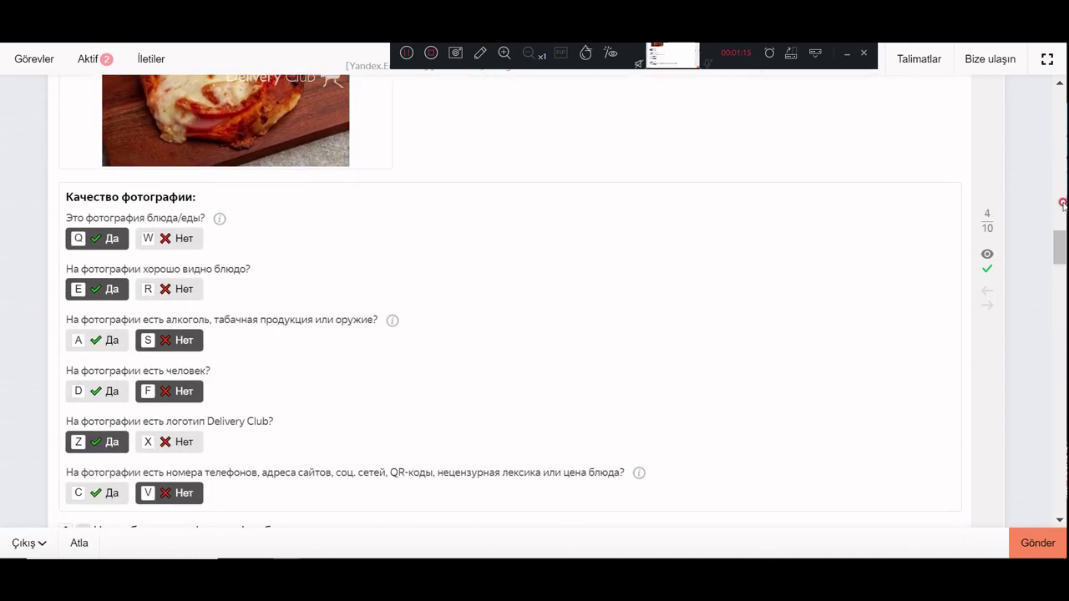
left_click_drag(1062, 247, 1063, 246)
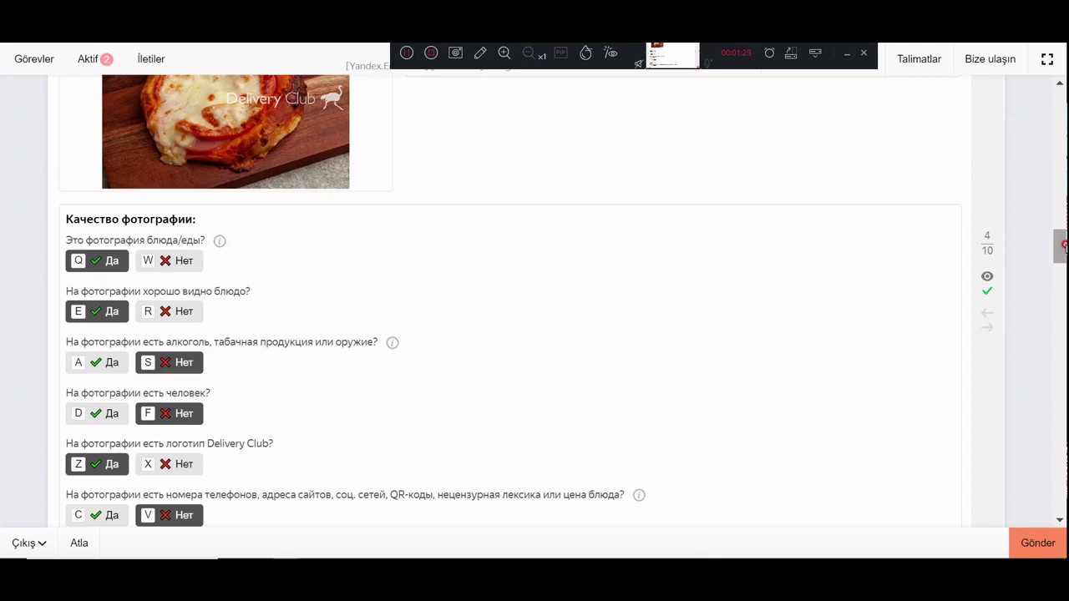
Answer photo 5's questions: yes for food, clearly visible dish and alcohol/tobacco/weapons; no for person, Delivery Club logo and contact details, profanity or price.
scroll(1063, 244, "down", 5)
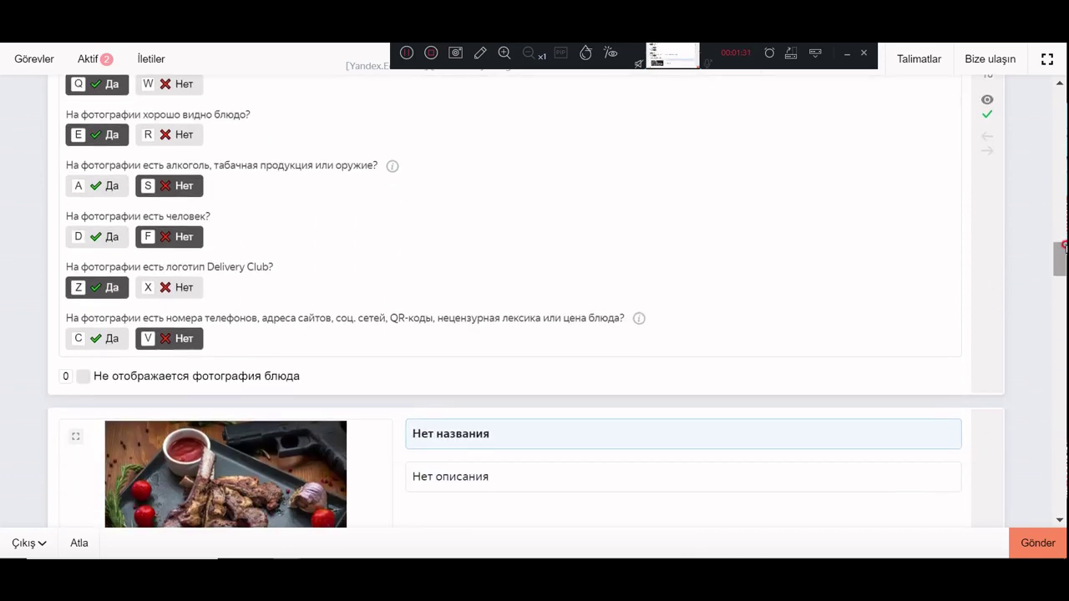
key("q")
key("e")
key("a")
key("f")
key("x")
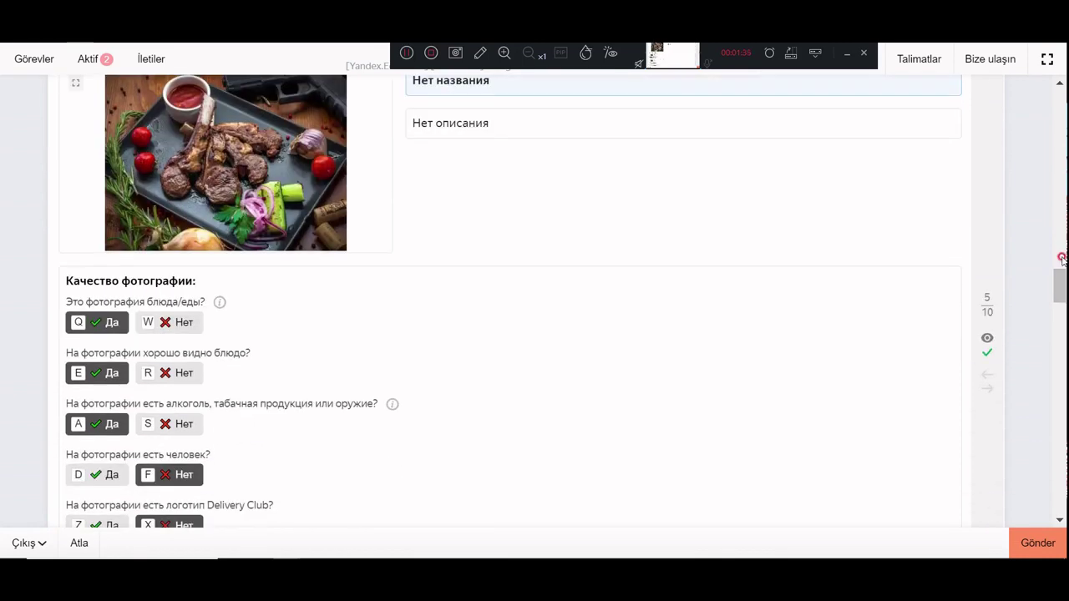
scroll(1061, 281, "down", 1)
scroll(1062, 281, "up", 1)
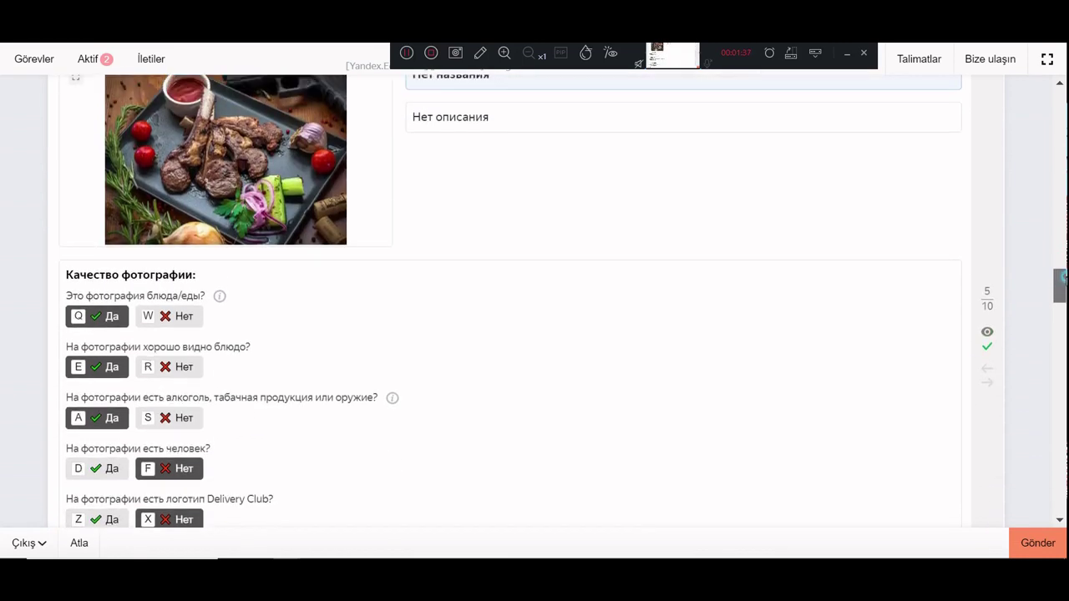
key("v")
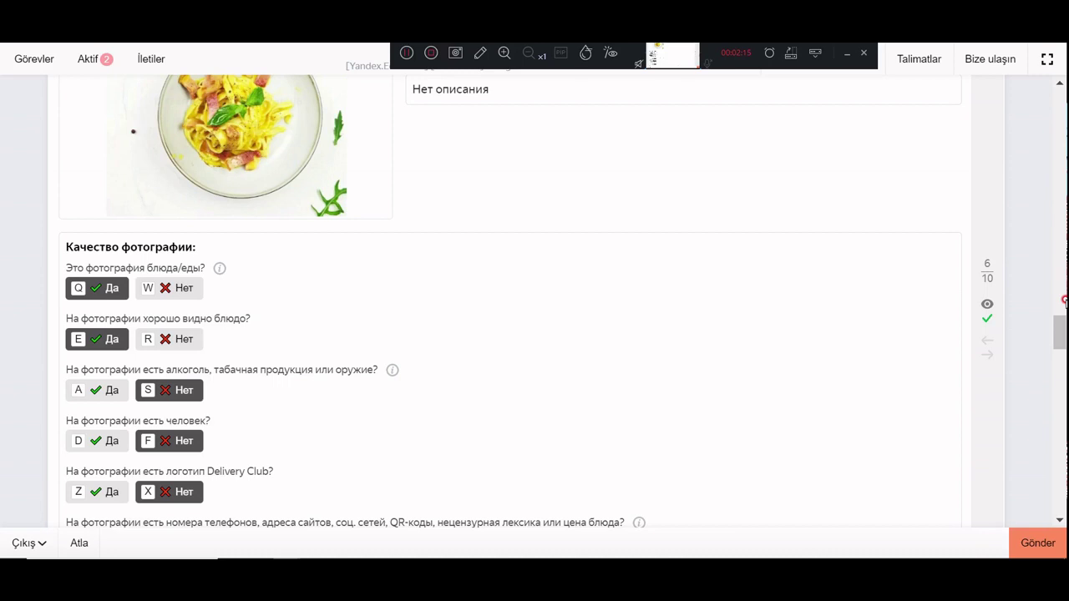
Review the photo quality answers for photos 6 to 8 against the pasta, meat dish and Burger Room drink pictures.
scroll(1064, 301, "down", 2)
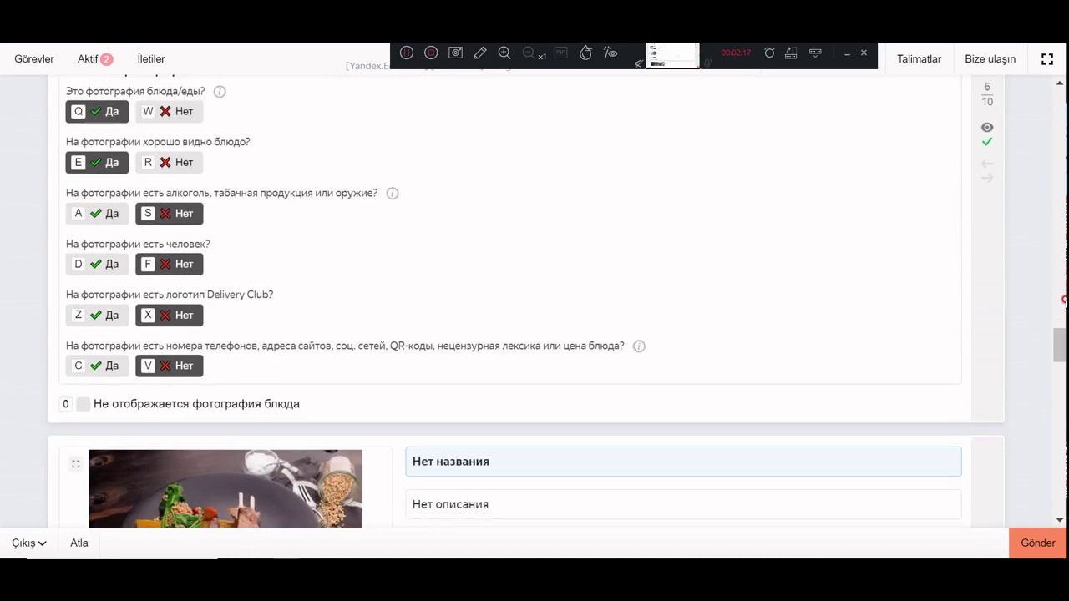
scroll(1063, 301, "up", 2)
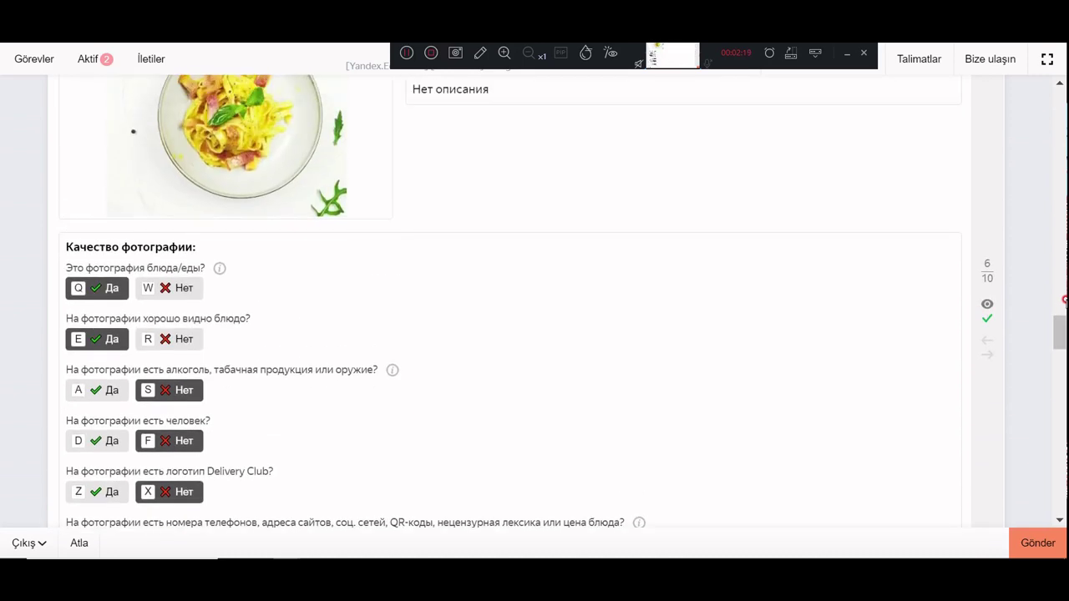
scroll(1065, 301, "down", 3)
scroll(1065, 300, "down", 3)
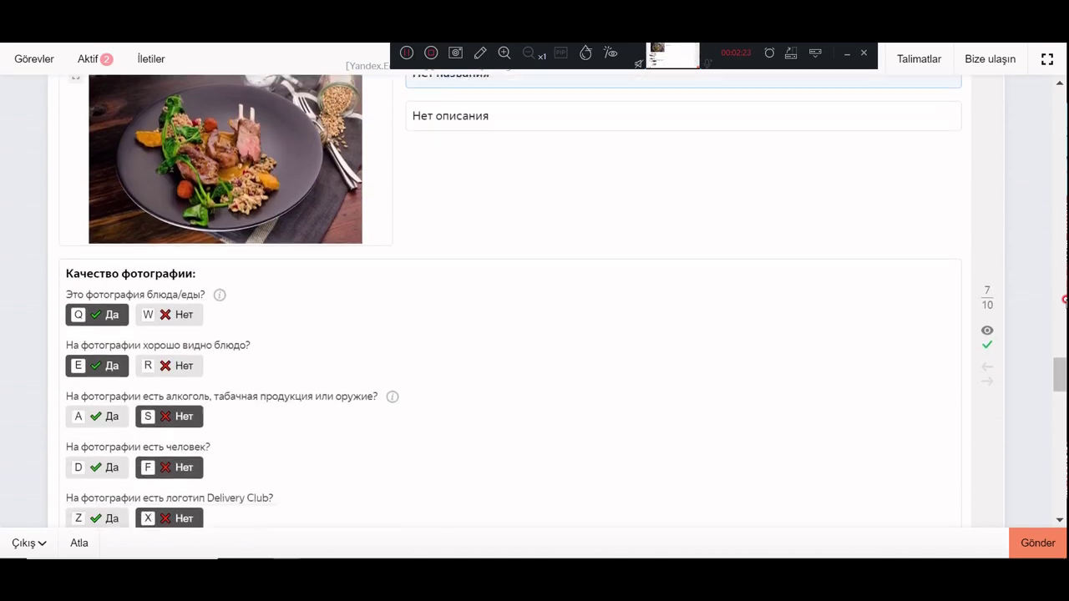
scroll(1065, 299, "down", 1)
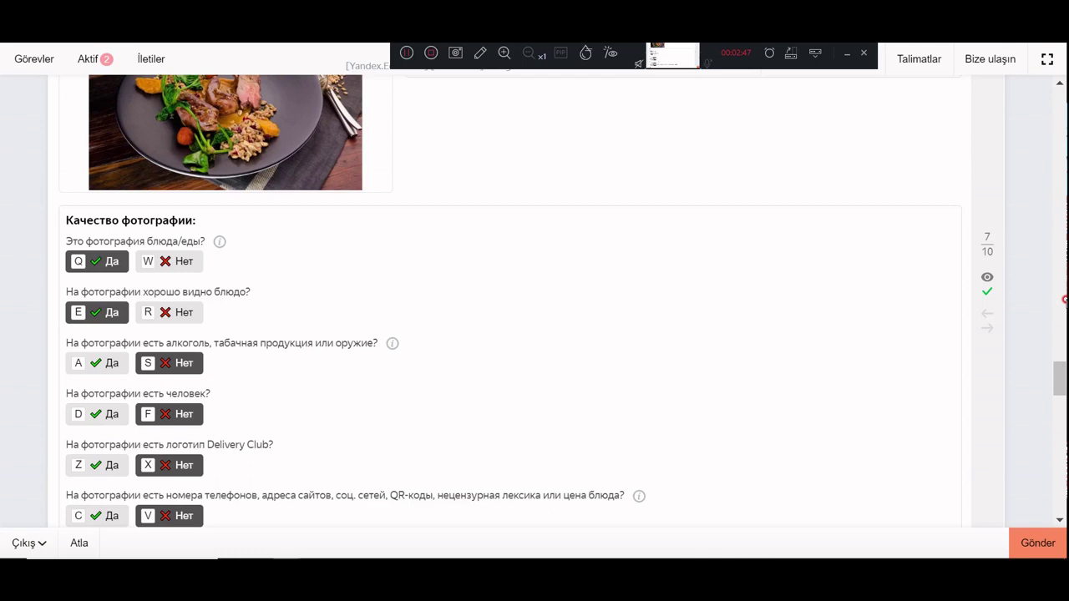
scroll(1064, 301, "down", 2)
scroll(1065, 301, "down", 4)
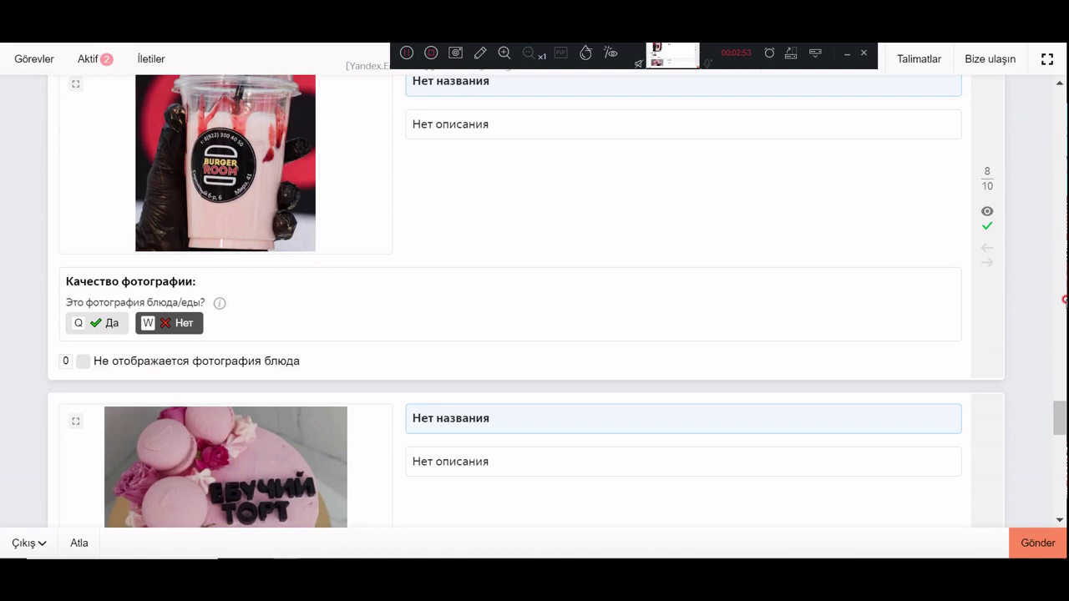
scroll(1065, 300, "up", 1)
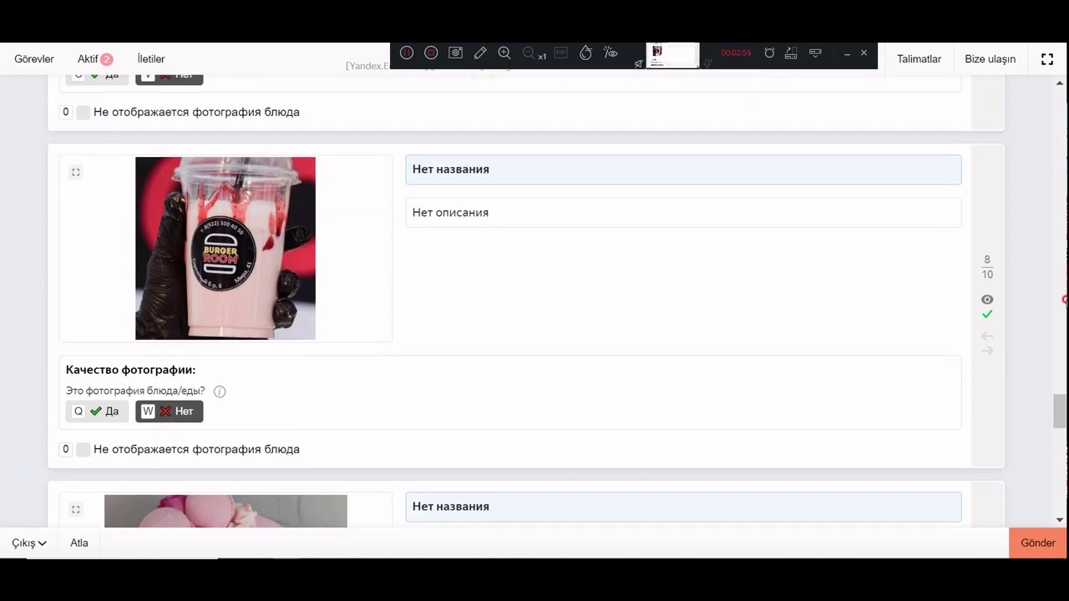
scroll(1065, 301, "down", 1)
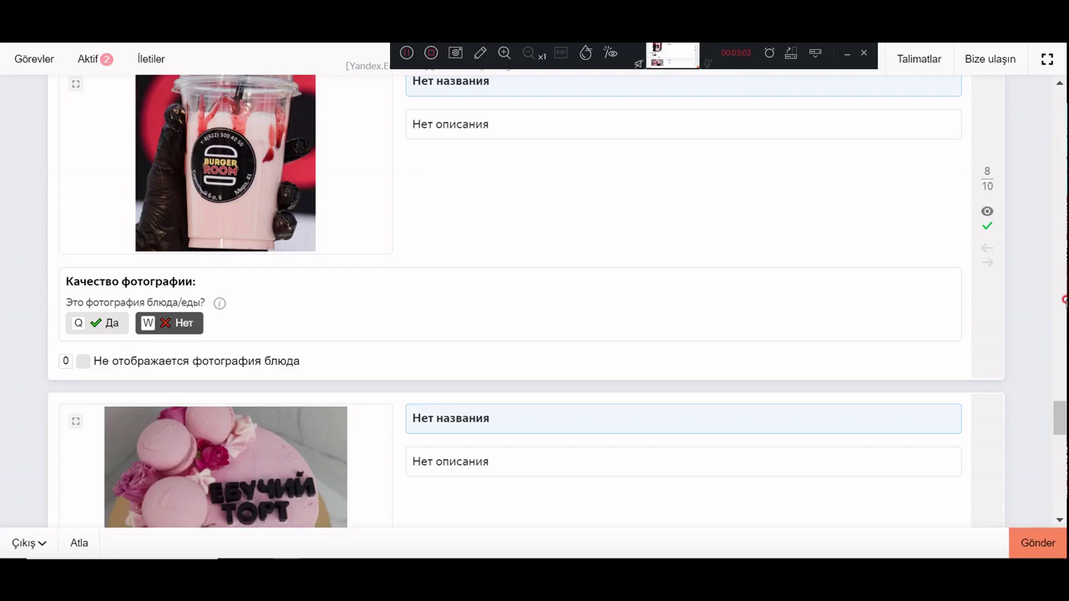
Mark photo 9 as food with a clearly visible dish and photo 10 as food, and check their remaining quality answers.
key("q")
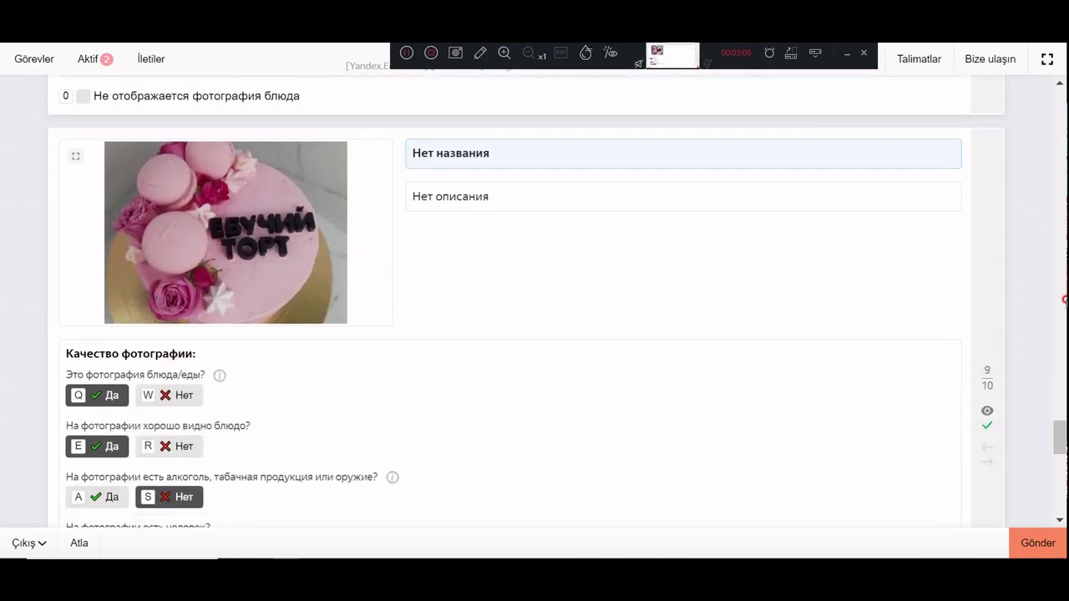
key("e")
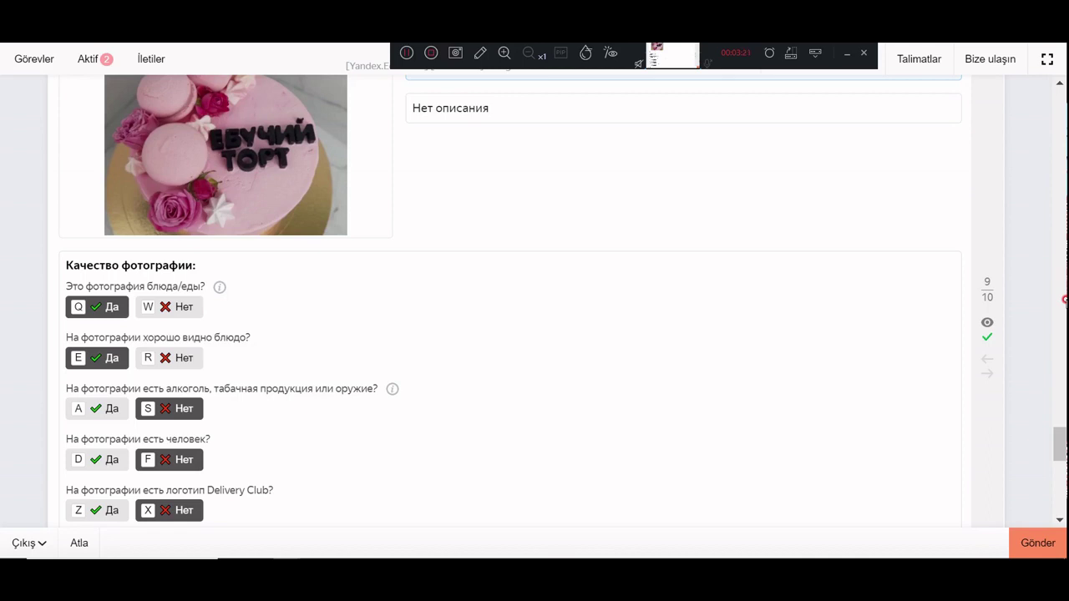
scroll(1065, 299, "down", 1)
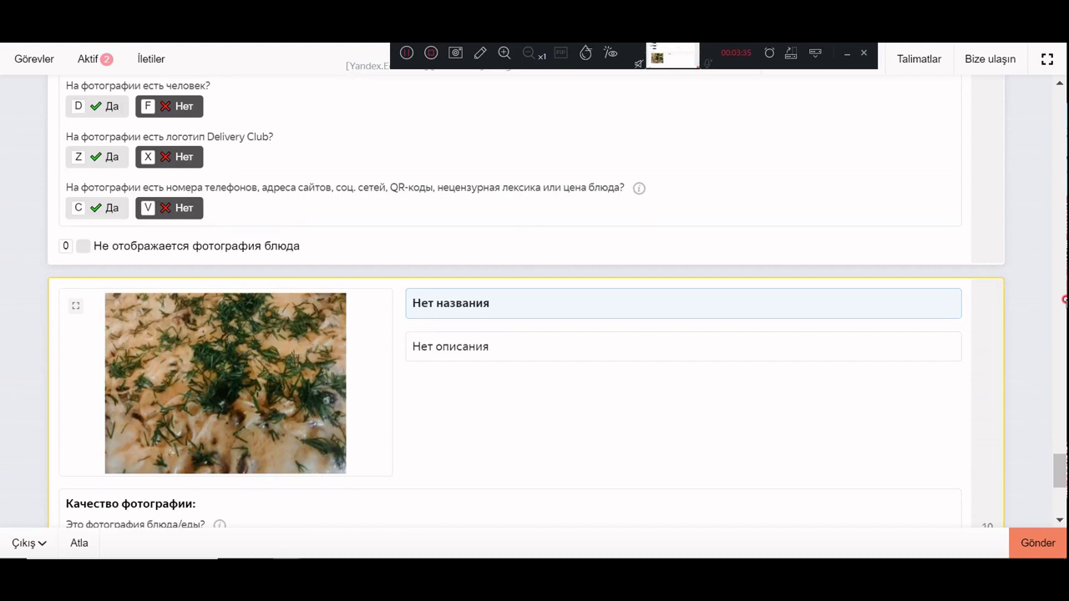
key("q")
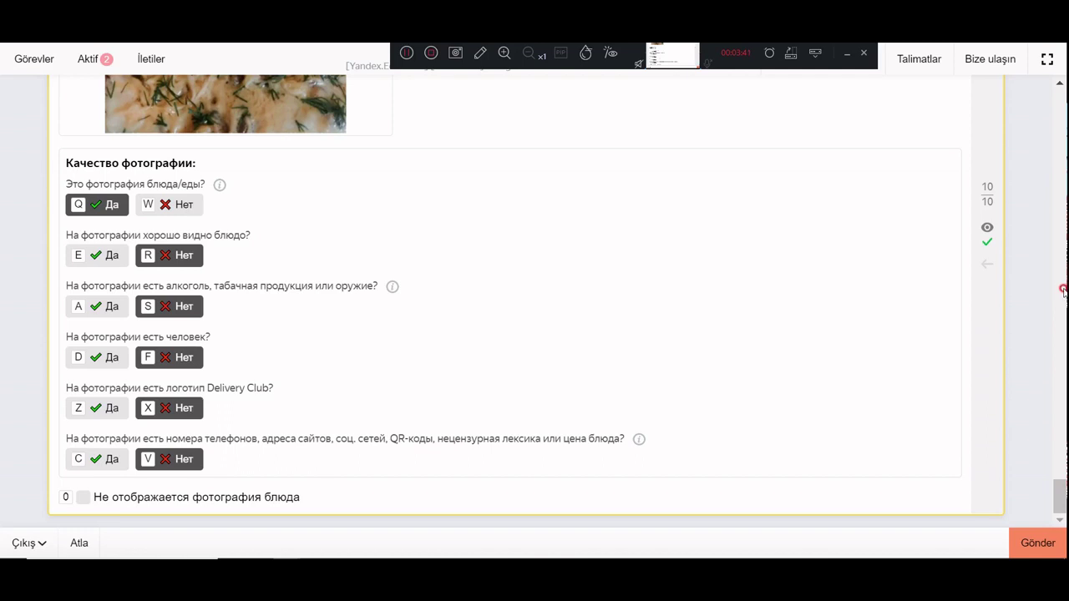
scroll(1063, 290, "up", 1)
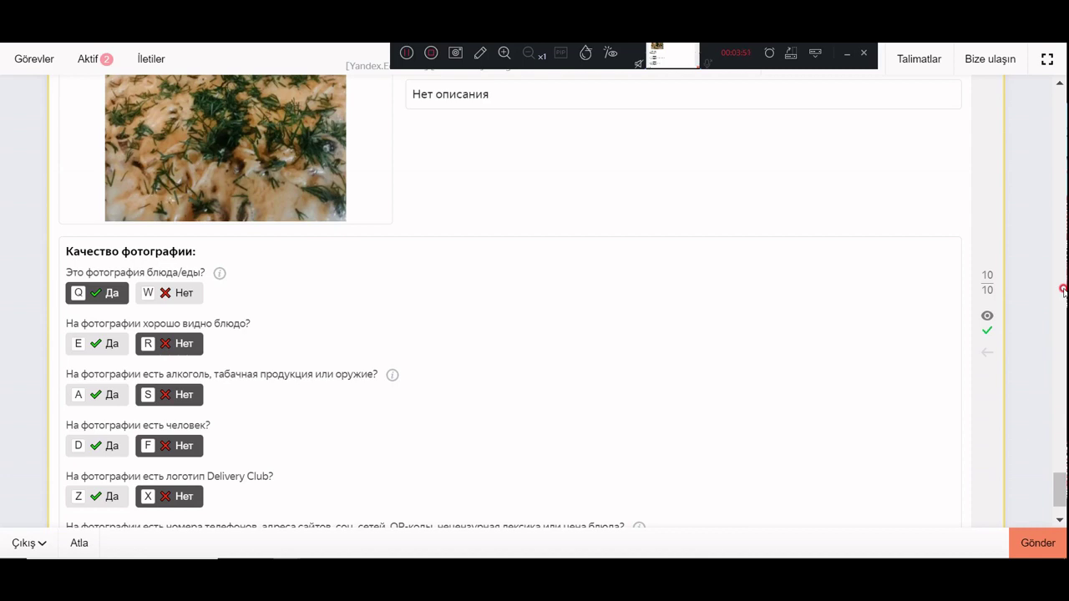
scroll(1063, 290, "down", 1)
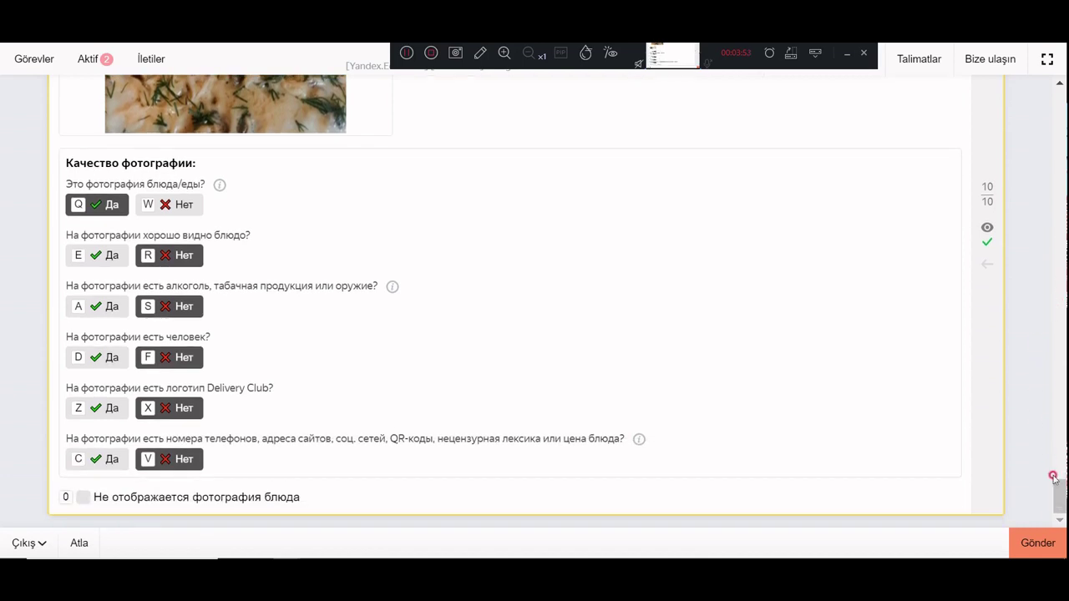
Submit the page of ten food photo assessments and solve the captcha by selecting the three symbols in the requested order.
left_click(1036, 544)
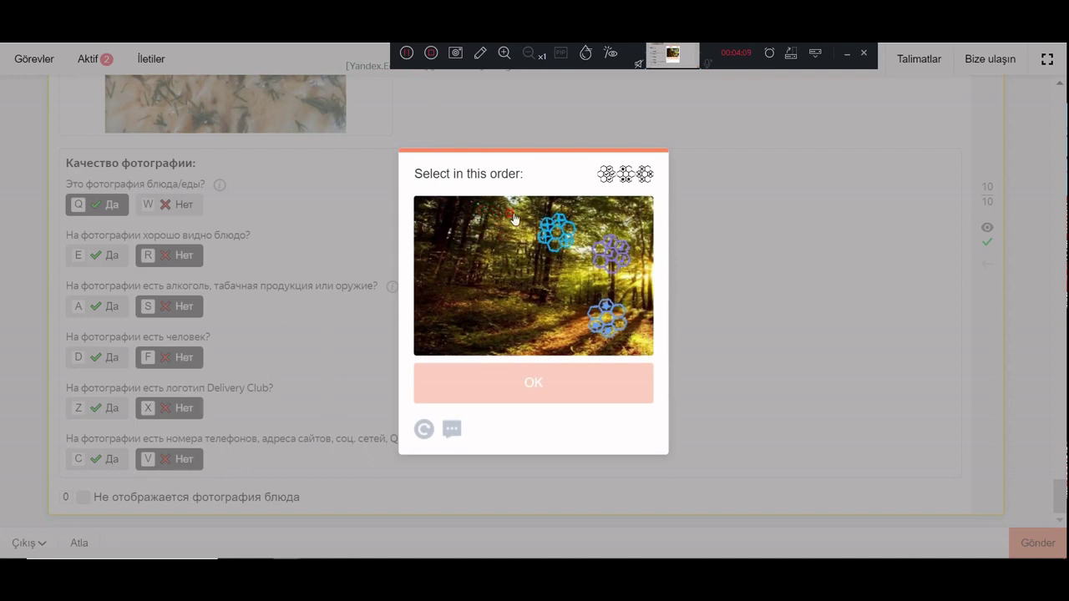
left_click(614, 258)
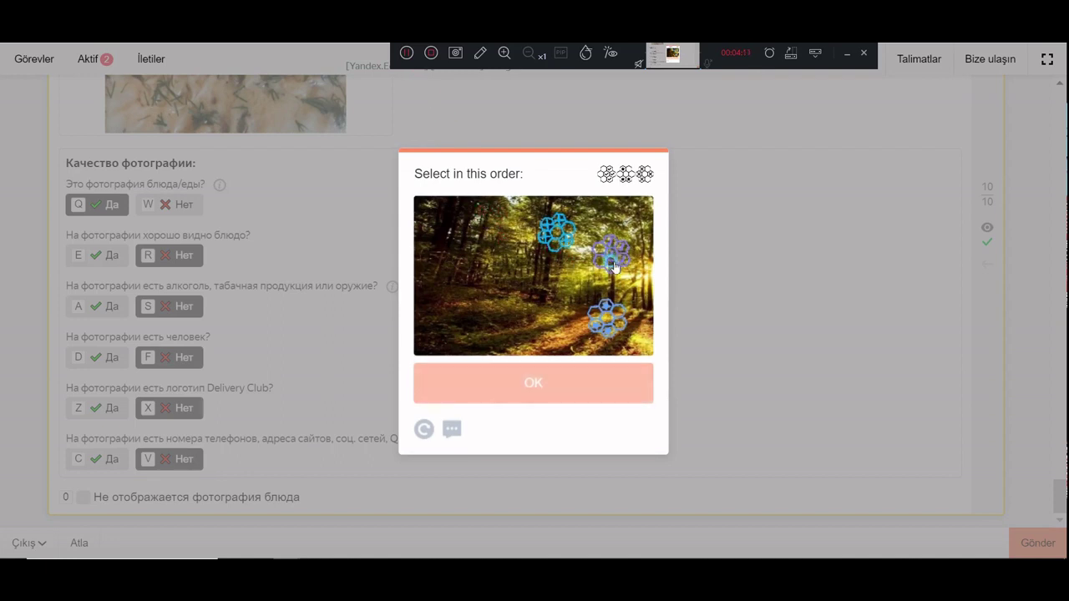
left_click(612, 317)
left_click(551, 237)
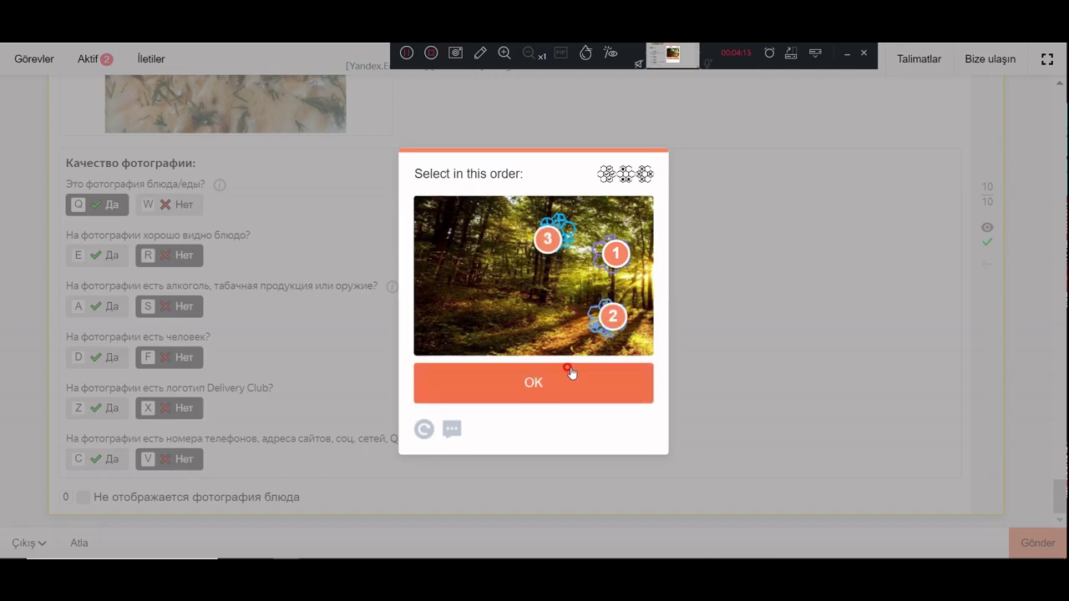
left_click(540, 383)
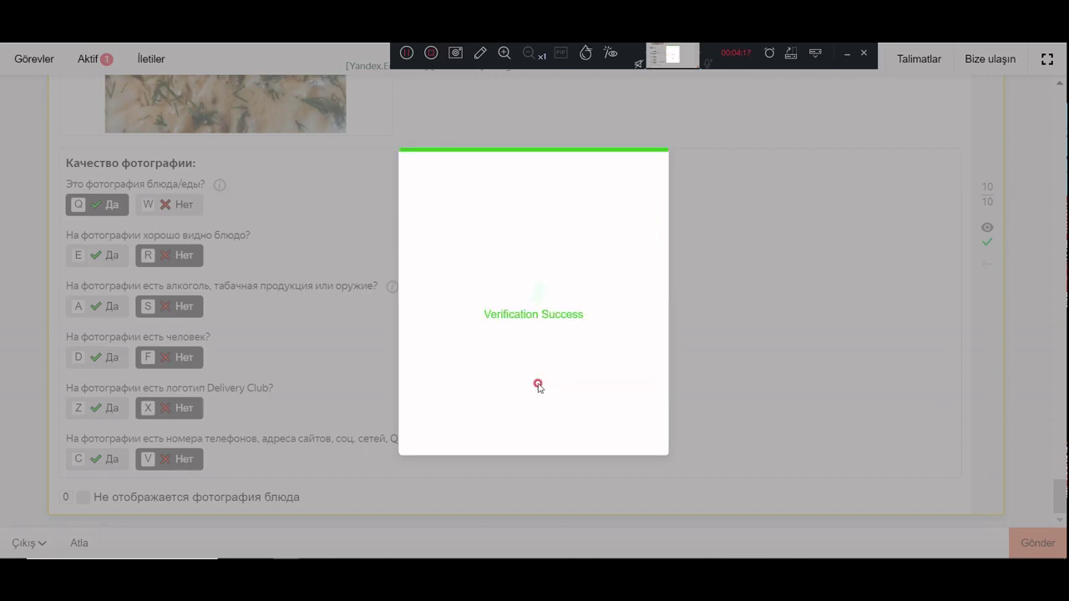